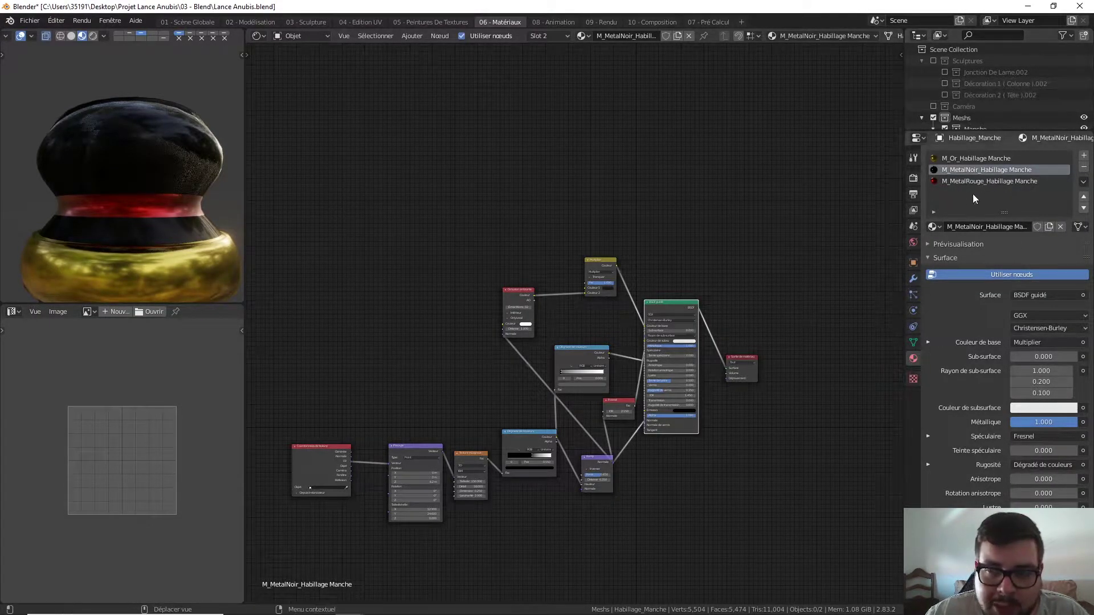
Compare the M_MetalRouge and M_MetalNoir node trees, then display the gold M_Or_Habillage Manche material
{"action": "left_click", "coordinate": [982, 182]}
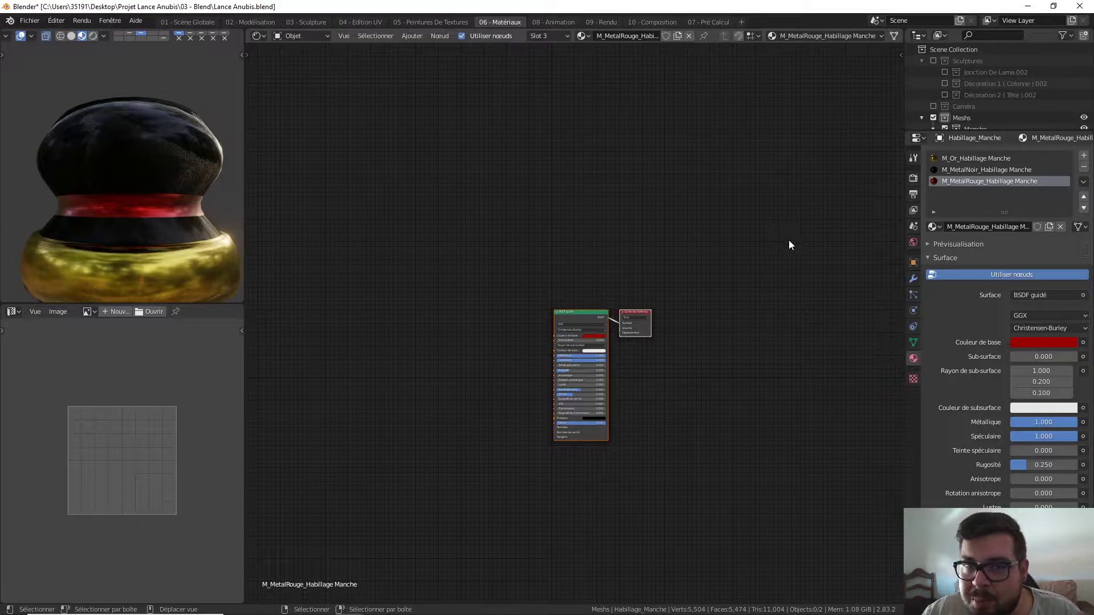
{"action": "left_click", "coordinate": [986, 170]}
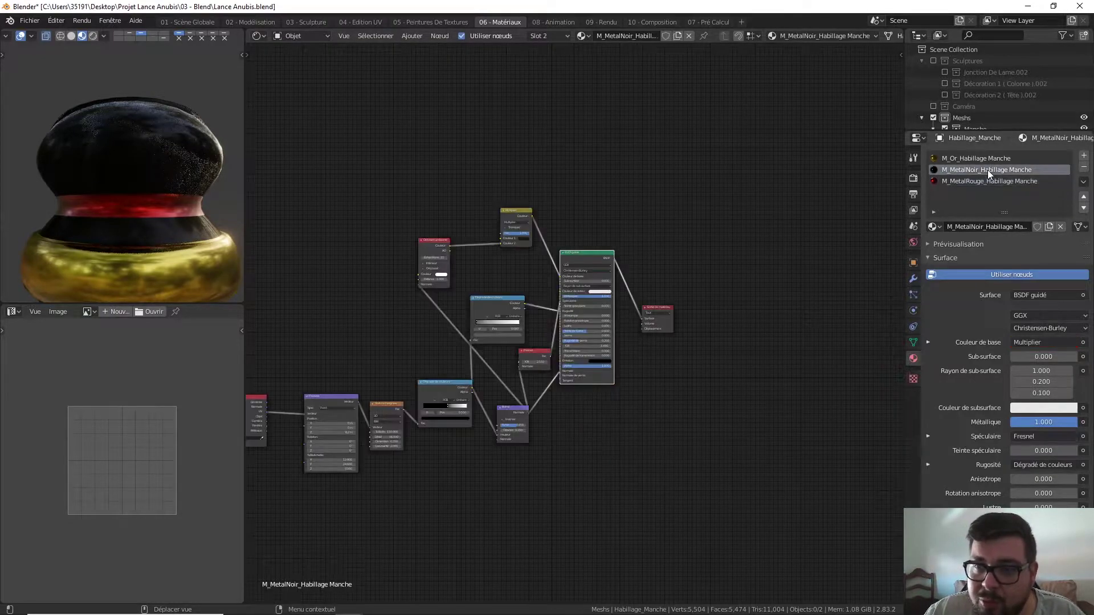
{"action": "left_click", "coordinate": [980, 183]}
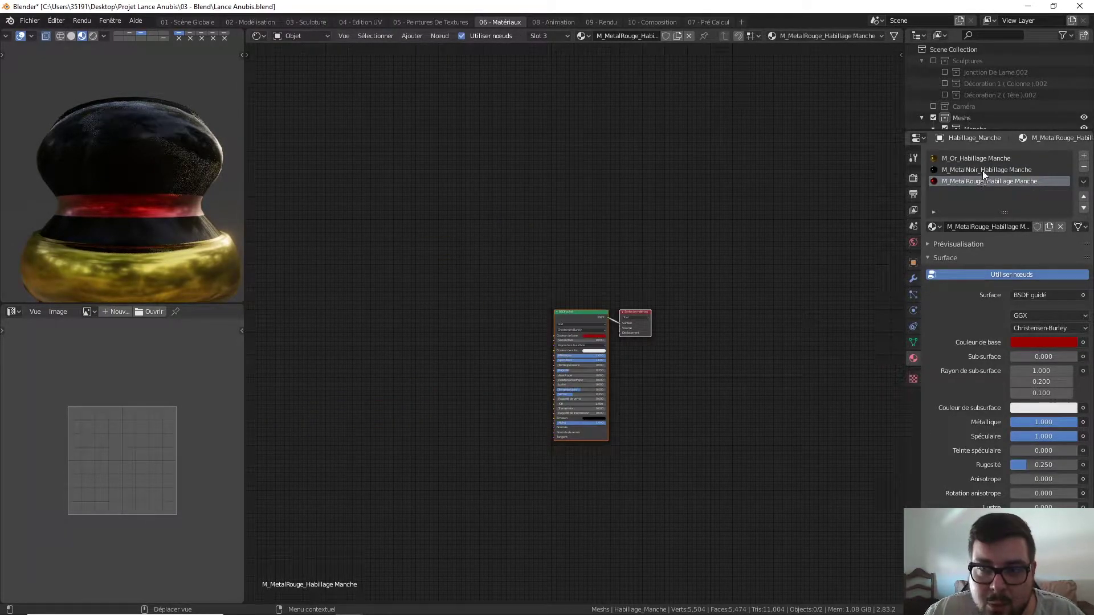
{"action": "left_click", "coordinate": [982, 170]}
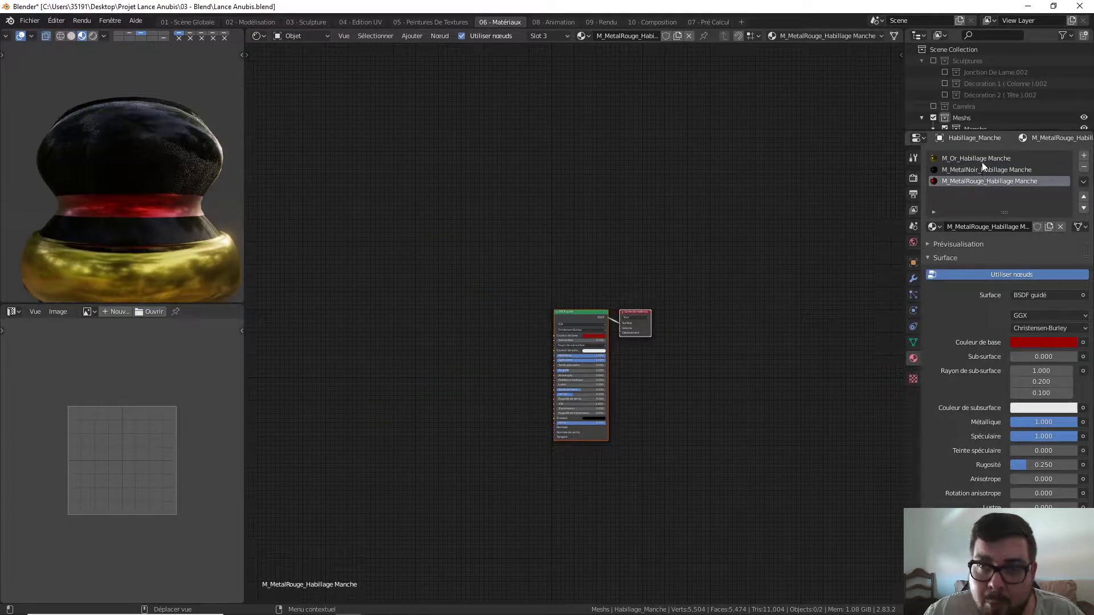
{"action": "left_click", "coordinate": [982, 159]}
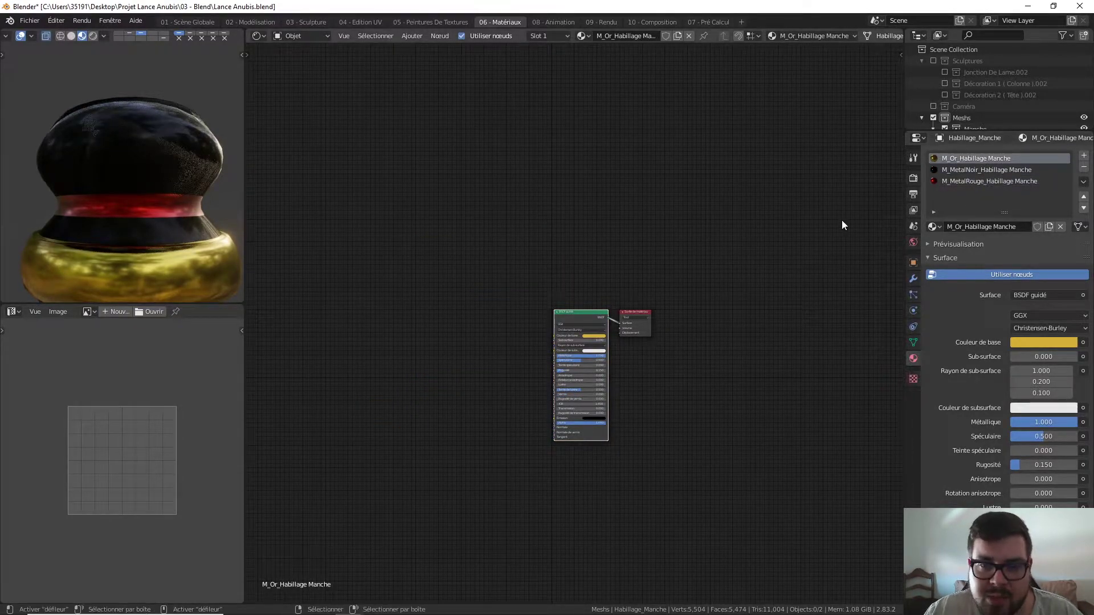
Try darkening the gold base colour in the picker, then undo back to the original gold
{"action": "middle_click_drag", "start_coordinate": [559, 321], "coordinate": [596, 305]}
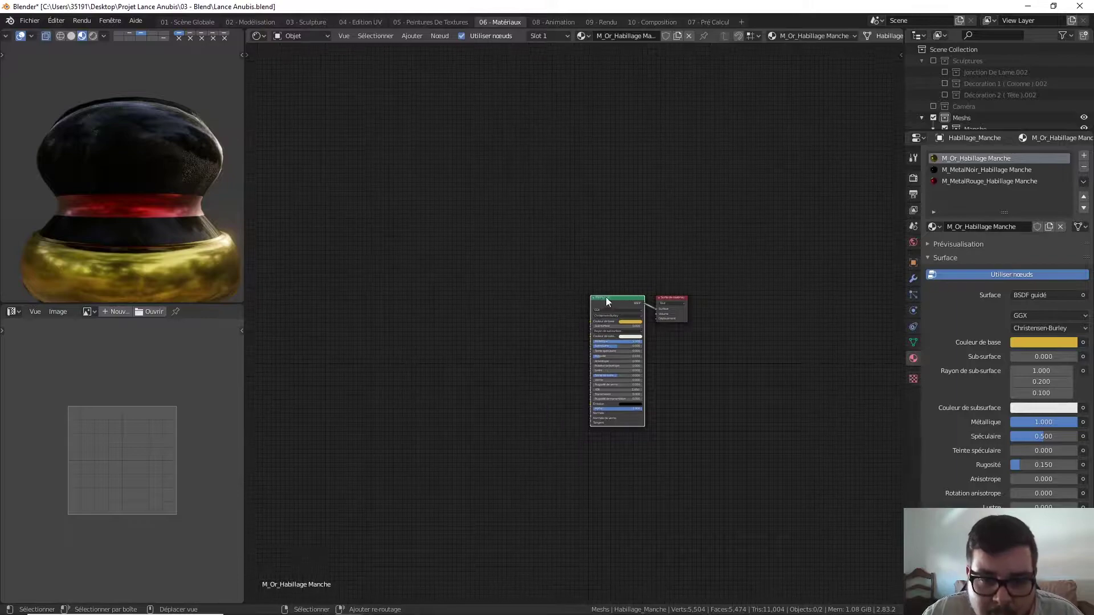
{"action": "left_click", "coordinate": [631, 318]}
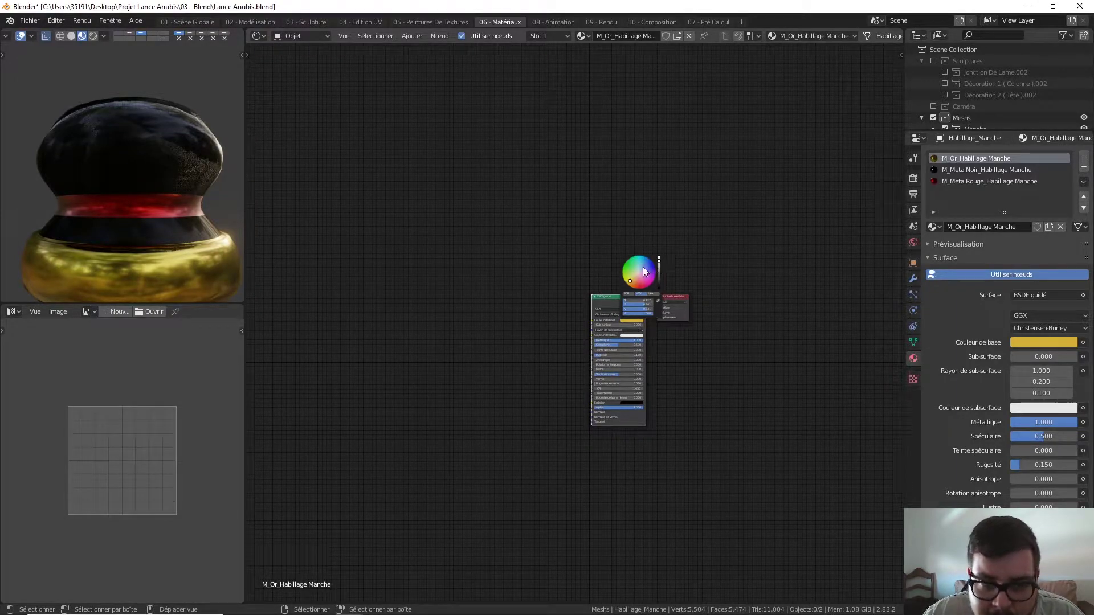
{"action": "left_click_drag", "start_coordinate": [658, 274], "coordinate": [660, 281]}
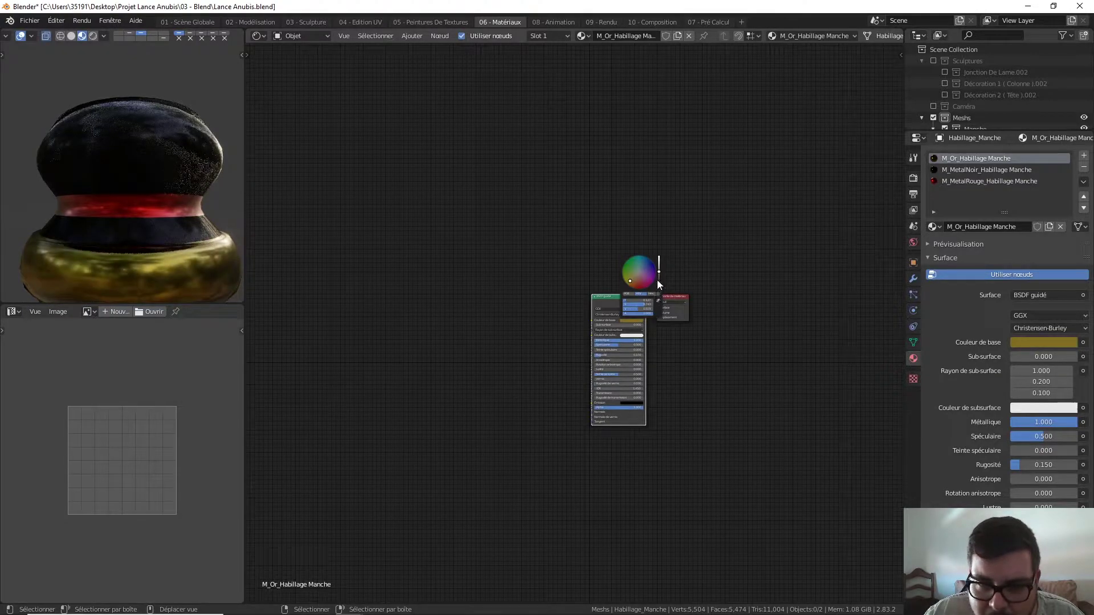
{"action": "left_click", "coordinate": [657, 280]}
{"action": "scroll", "coordinate": [647, 276], "scroll_direction": "up", "scroll_amount": 1}
{"action": "scroll", "coordinate": [647, 283], "scroll_direction": "up", "scroll_amount": 1}
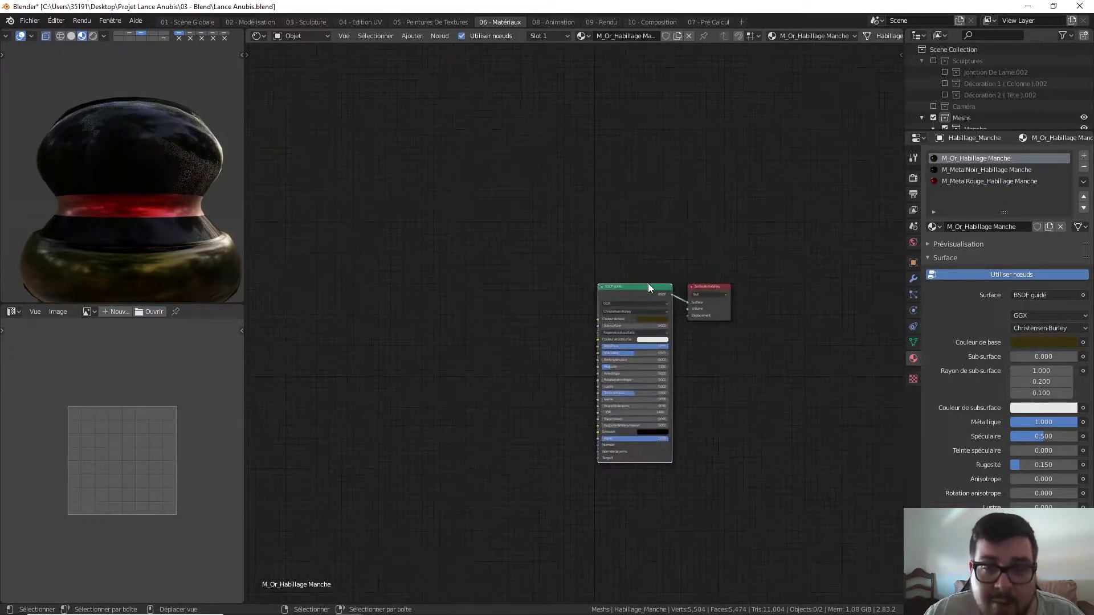
{"action": "scroll", "coordinate": [650, 296], "scroll_direction": "up", "scroll_amount": 1}
{"action": "scroll", "coordinate": [649, 296], "scroll_direction": "up", "scroll_amount": 2}
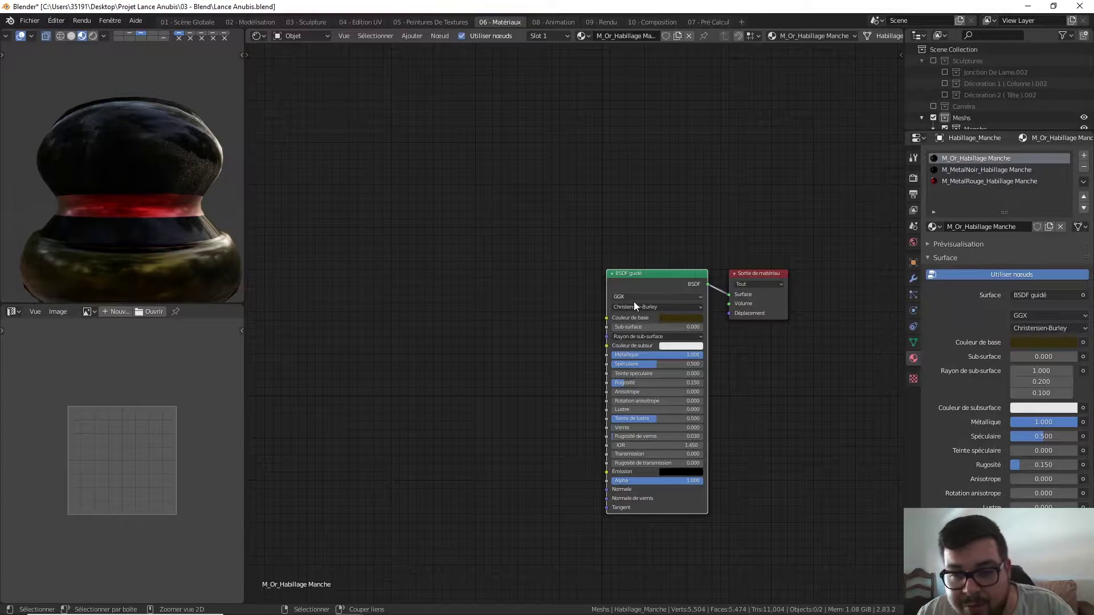
{"action": "key", "text": "ctrl+z"}
{"action": "key", "text": "ctrl+z"}
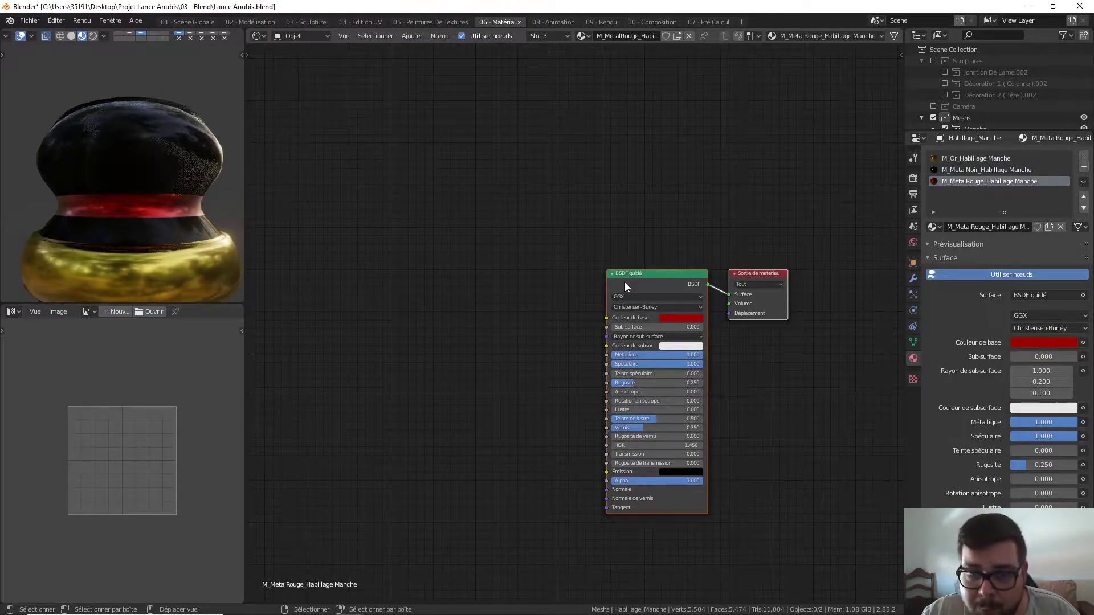
{"action": "scroll", "coordinate": [625, 282], "scroll_direction": "down", "scroll_amount": 1}
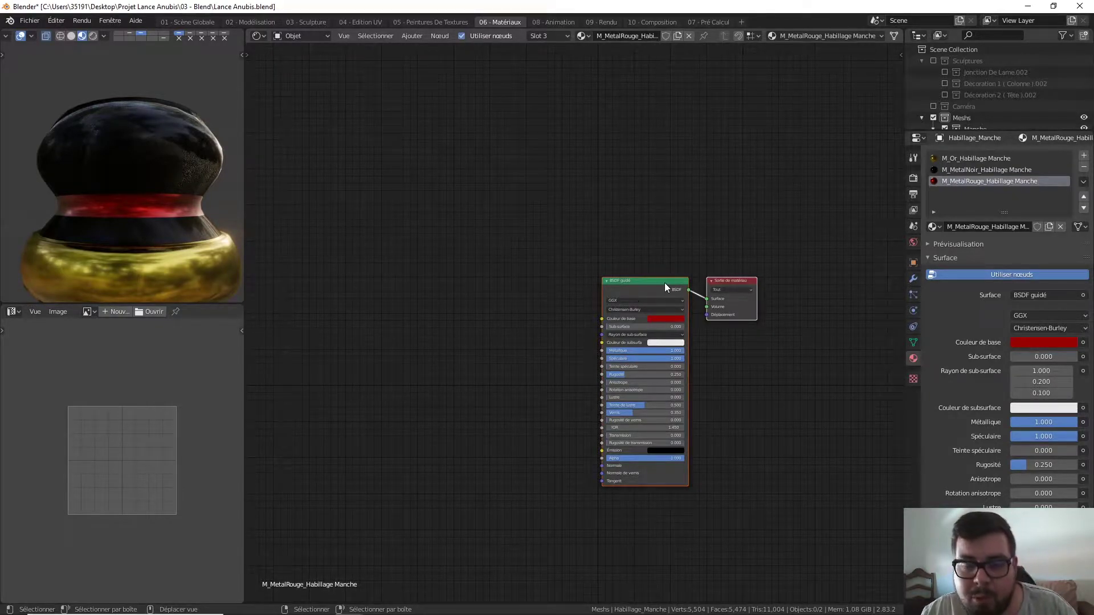
{"action": "middle_click_drag", "start_coordinate": [633, 301], "coordinate": [617, 238]}
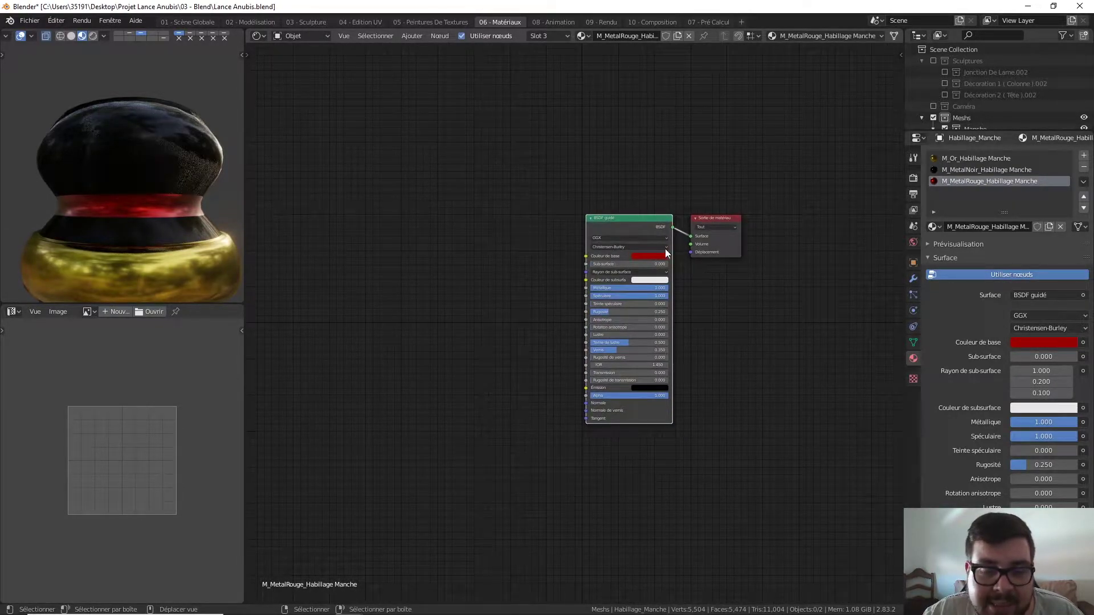
{"action": "scroll", "coordinate": [651, 264], "scroll_direction": "up", "scroll_amount": 2}
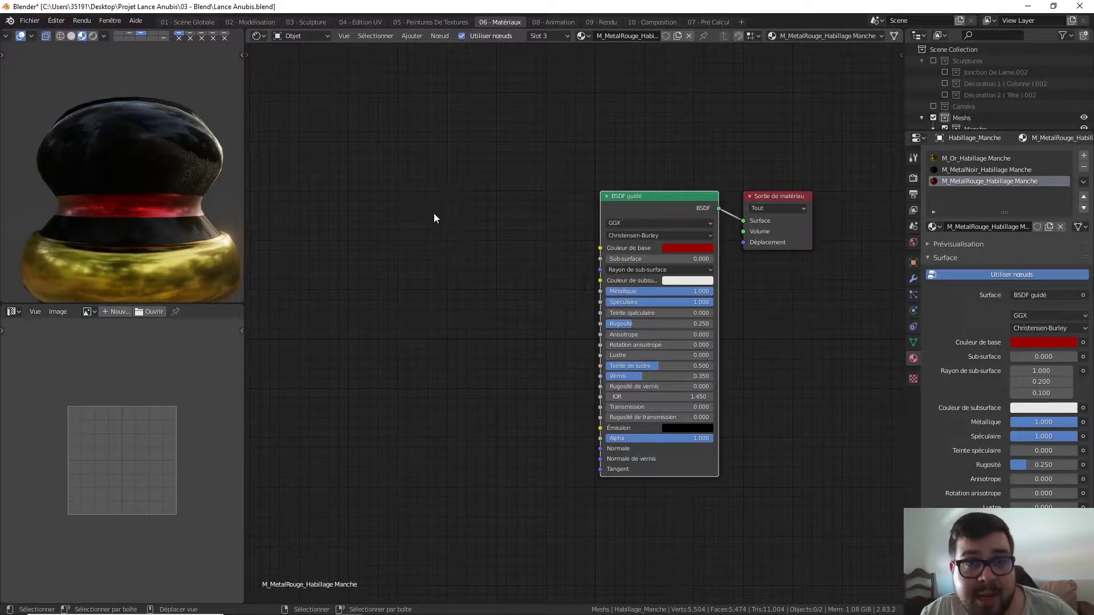
Add a Mélanger RGB colour mix node to the left of the Principled BSDF
{"action": "key", "text": "shift+a"}
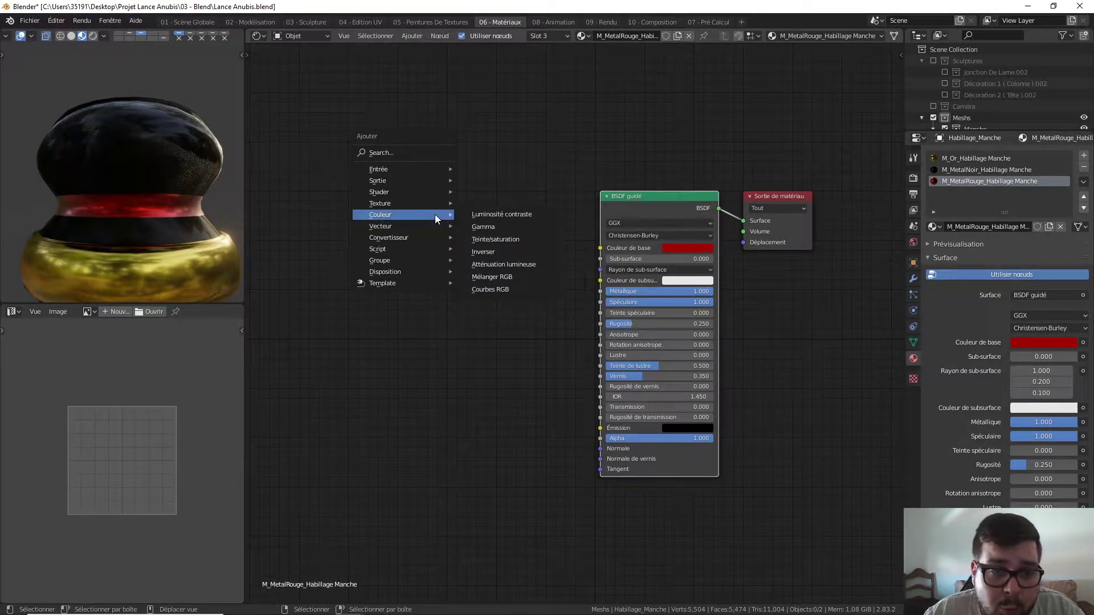
{"action": "left_click", "coordinate": [501, 277]}
{"action": "left_click", "coordinate": [493, 182]}
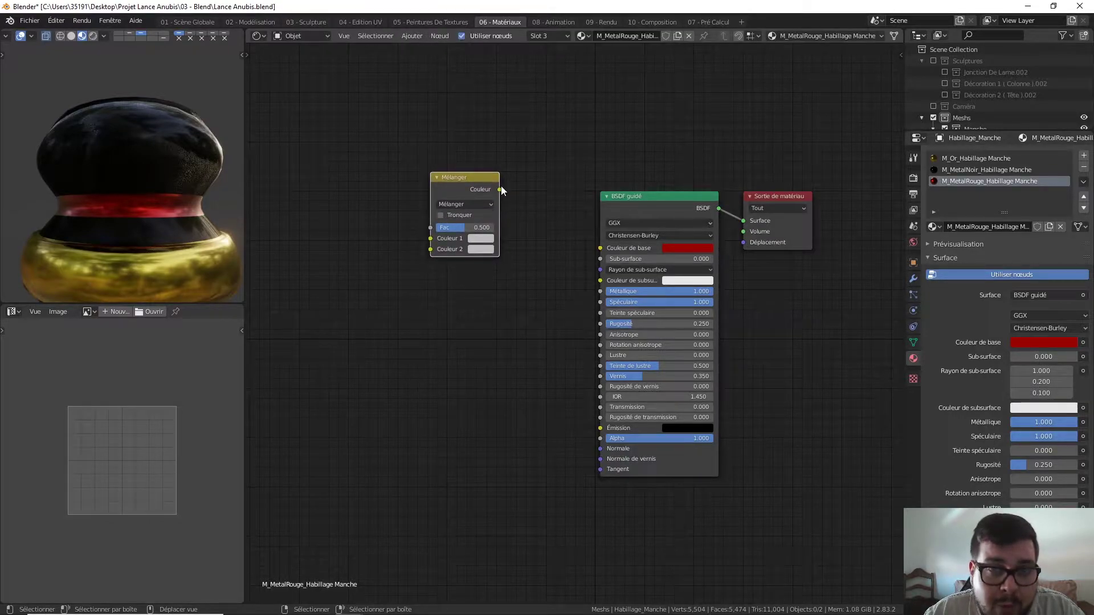
{"action": "left_click_drag", "start_coordinate": [501, 185], "coordinate": [509, 183]}
{"action": "left_click_drag", "start_coordinate": [576, 214], "coordinate": [594, 246]}
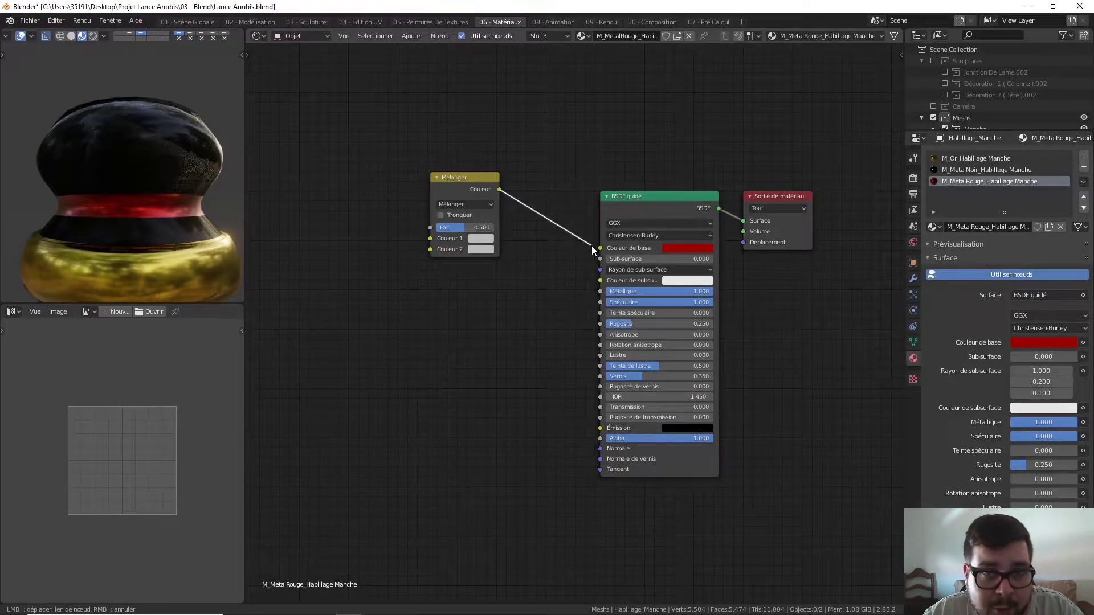
{"action": "left_click_drag", "start_coordinate": [593, 245], "coordinate": [544, 230]}
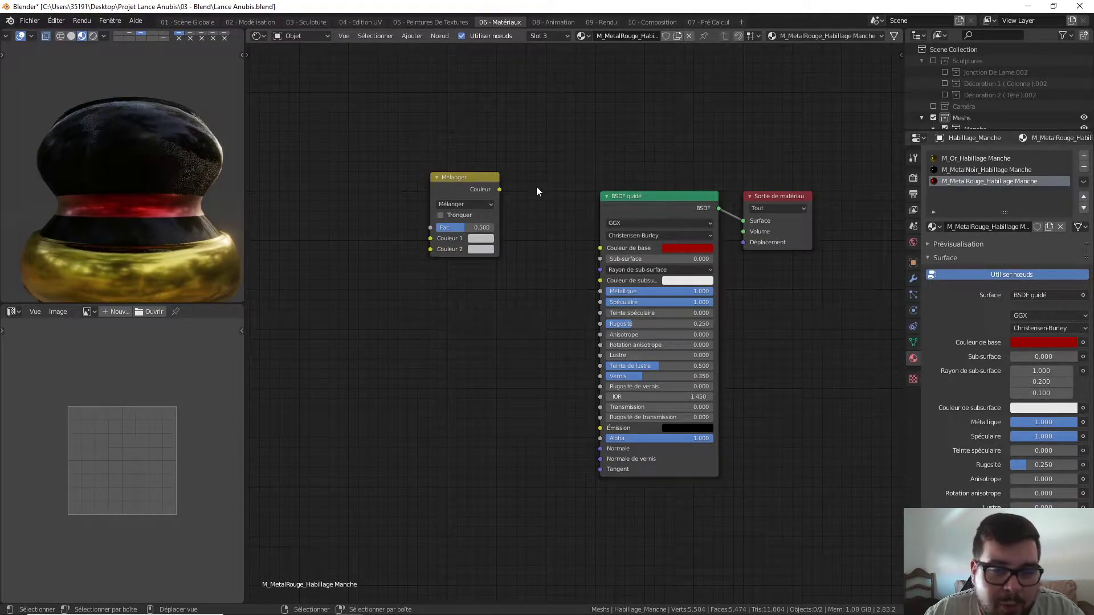
Eyedrop the original red into Couleur 1 and plug the mix output into Couleur de base
{"action": "left_click", "coordinate": [483, 238]}
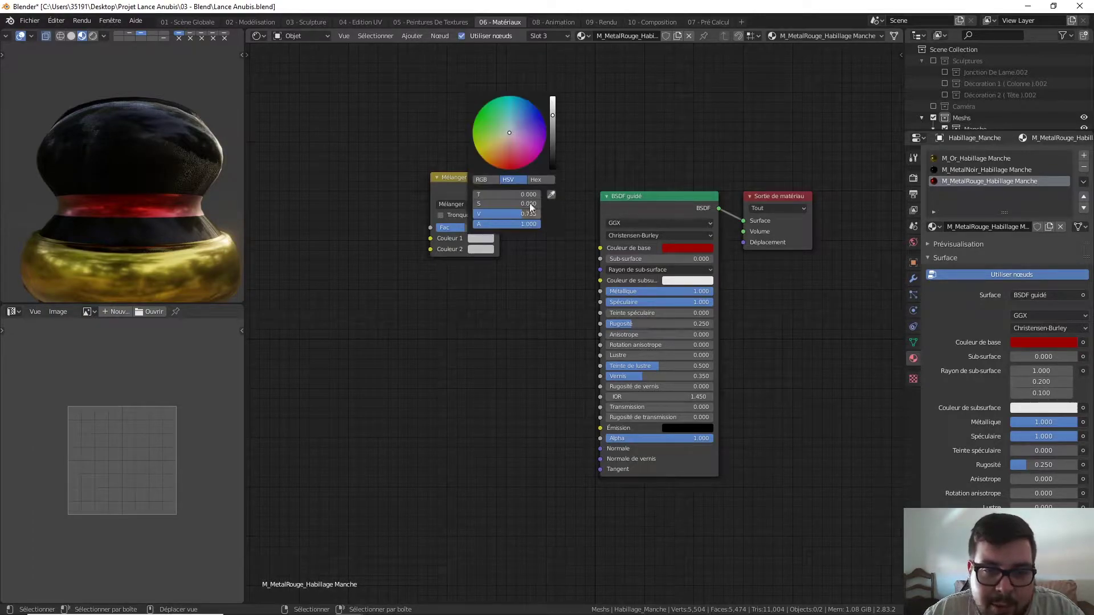
{"action": "left_click", "coordinate": [551, 195]}
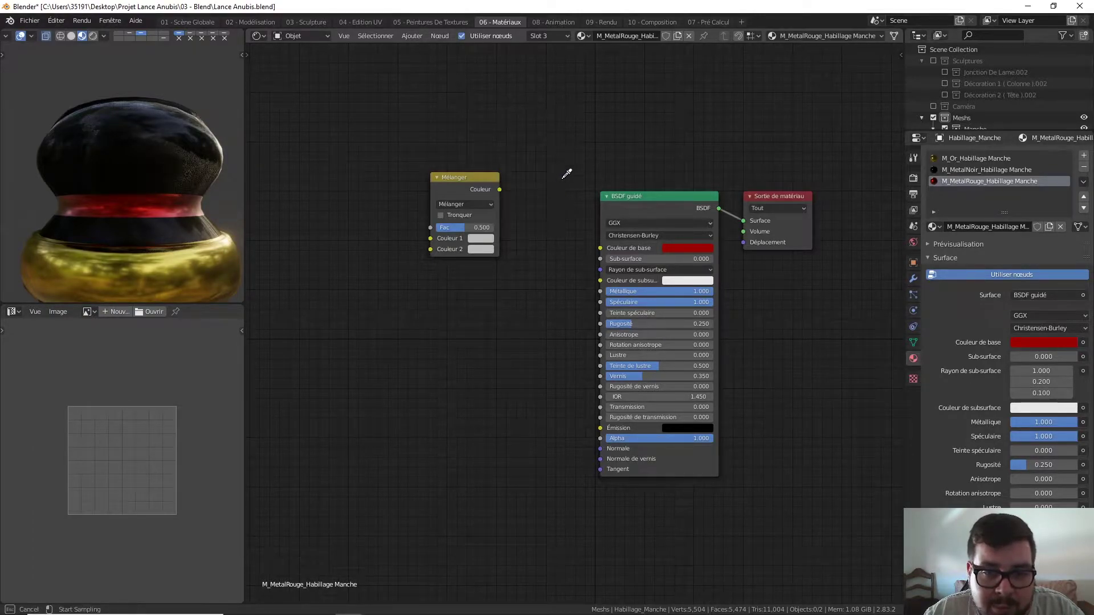
{"action": "left_click", "coordinate": [696, 245]}
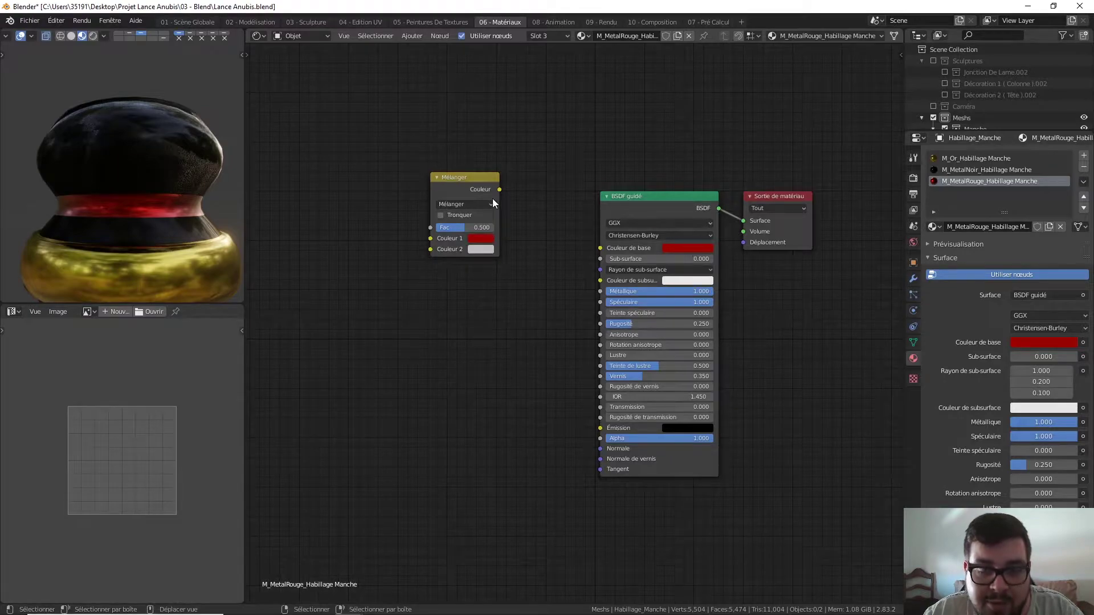
{"action": "mouse_move", "coordinate": [499, 189]}
{"action": "left_mouse_down"}
{"action": "mouse_move", "coordinate": [571, 220]}
{"action": "mouse_move", "coordinate": [599, 248]}
{"action": "left_mouse_up"}
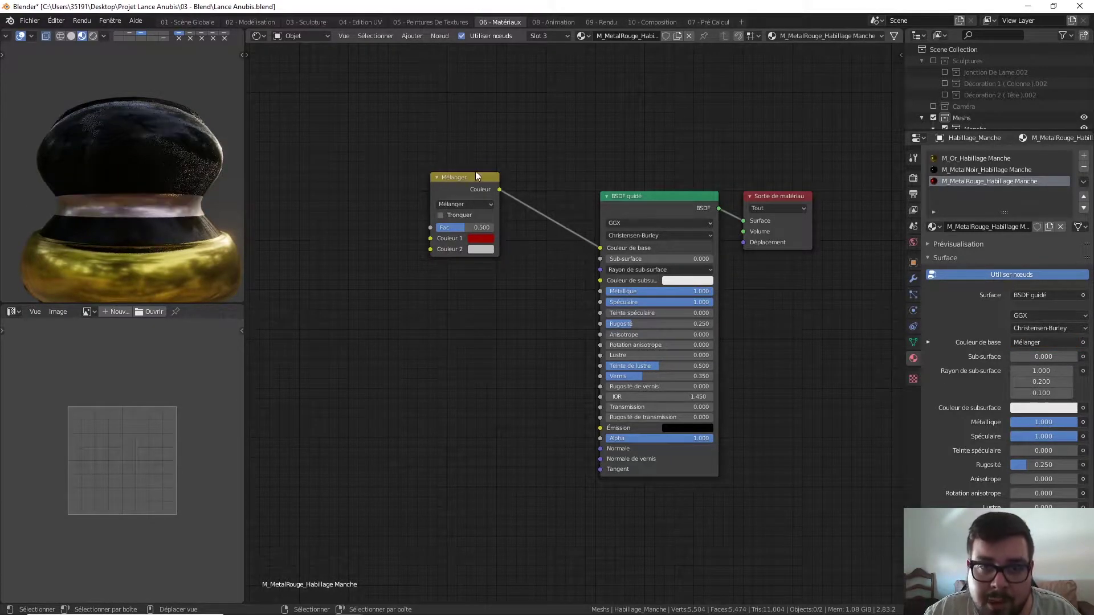
{"action": "mouse_move", "coordinate": [469, 179]}
{"action": "left_mouse_down"}
{"action": "mouse_move", "coordinate": [516, 186]}
{"action": "mouse_move", "coordinate": [509, 179]}
{"action": "left_mouse_up"}
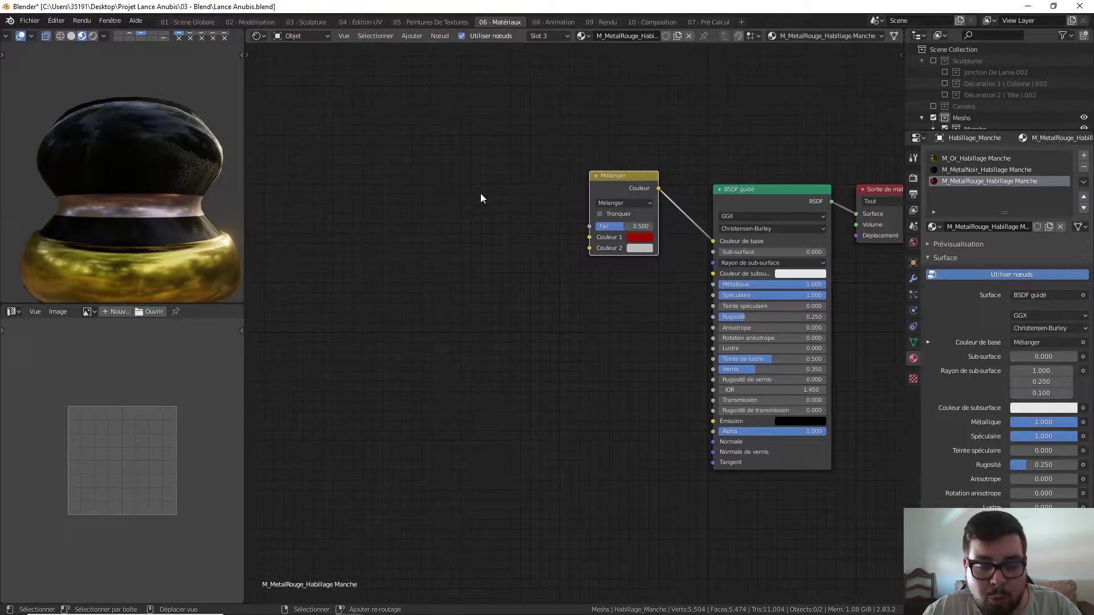
Add an Ambient Occlusion node and link its colour into the mix node's Couleur 2
{"action": "key", "text": "shift+a"}
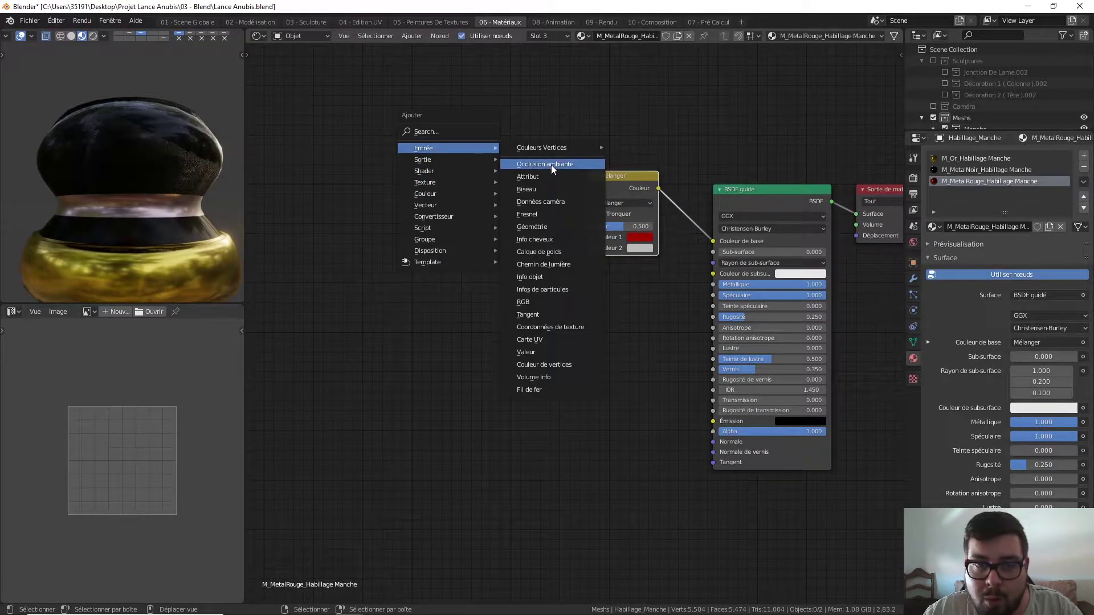
{"action": "left_click", "coordinate": [551, 165]}
{"action": "left_click", "coordinate": [416, 224]}
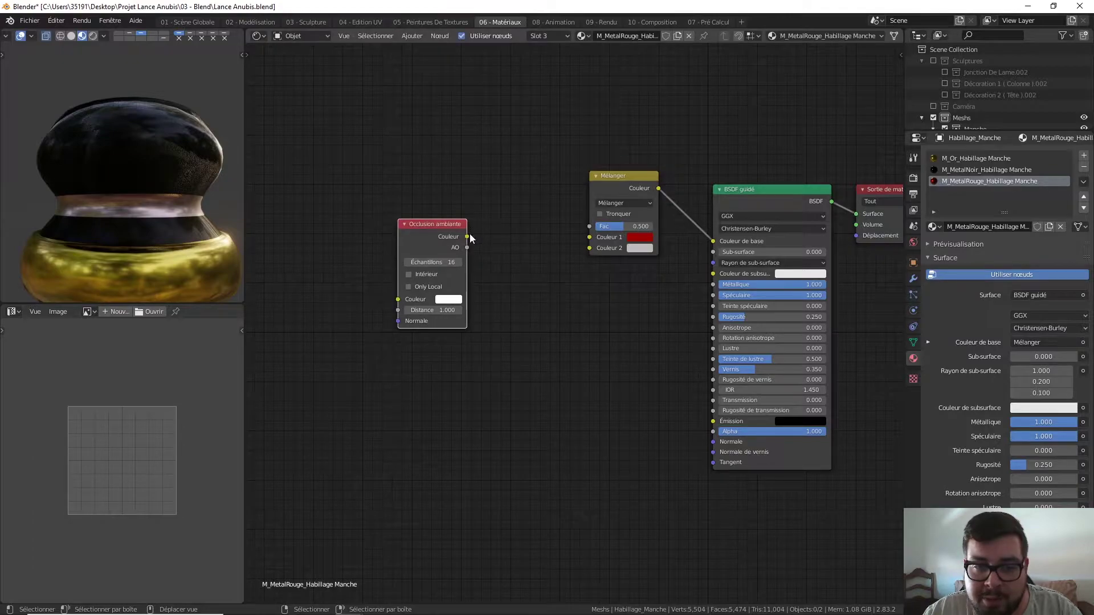
{"action": "left_click_drag", "start_coordinate": [467, 236], "coordinate": [594, 250]}
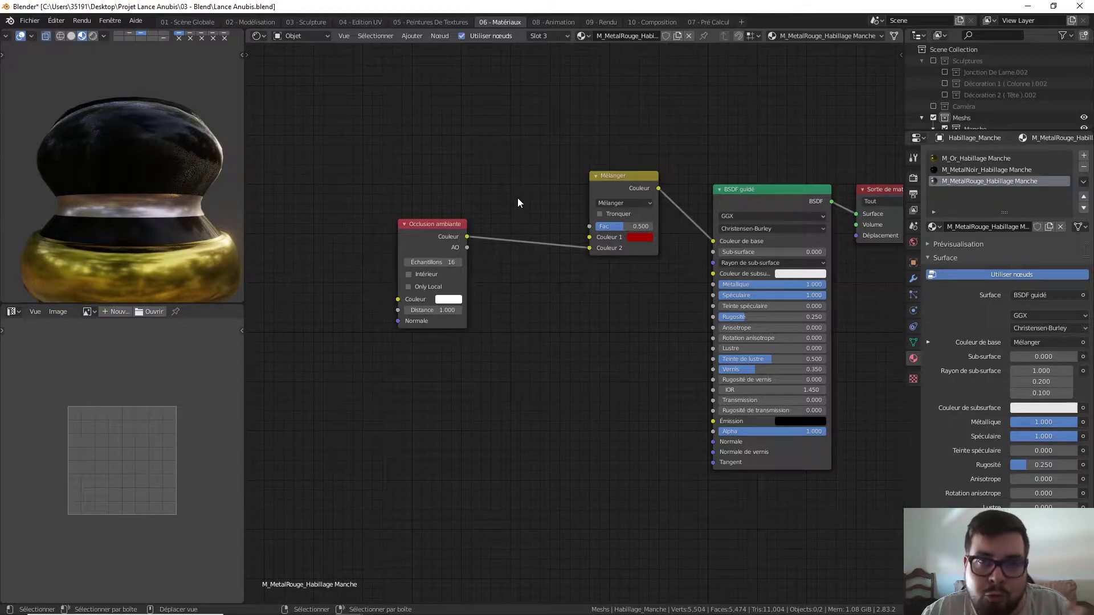
Switch the mix node to Multiplier at factor 1.000 and reposition the AO node
{"action": "left_click", "coordinate": [620, 206]}
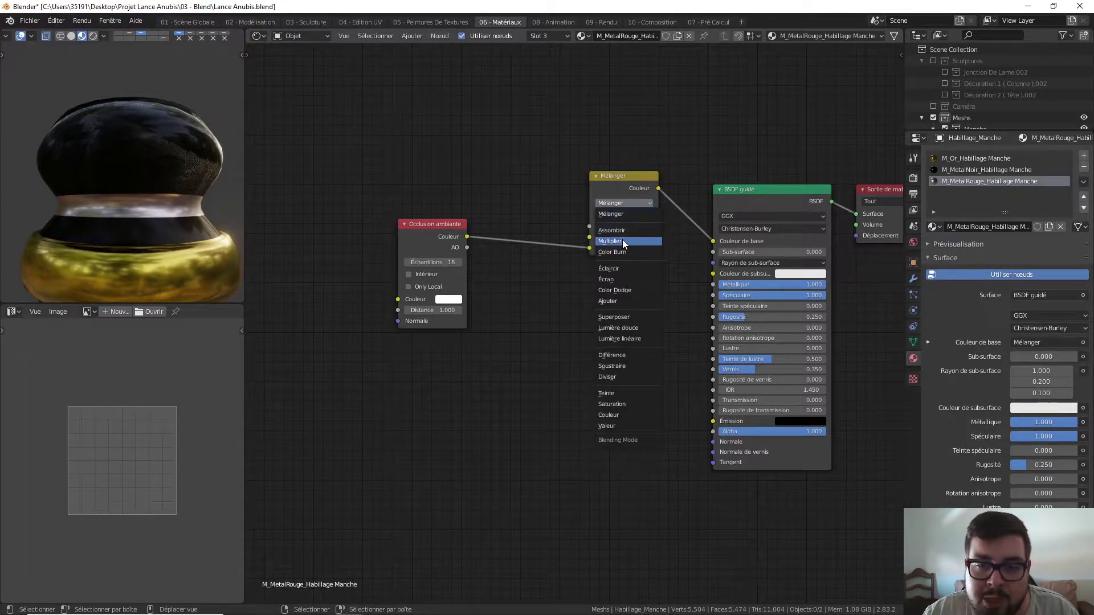
{"action": "left_click", "coordinate": [622, 239]}
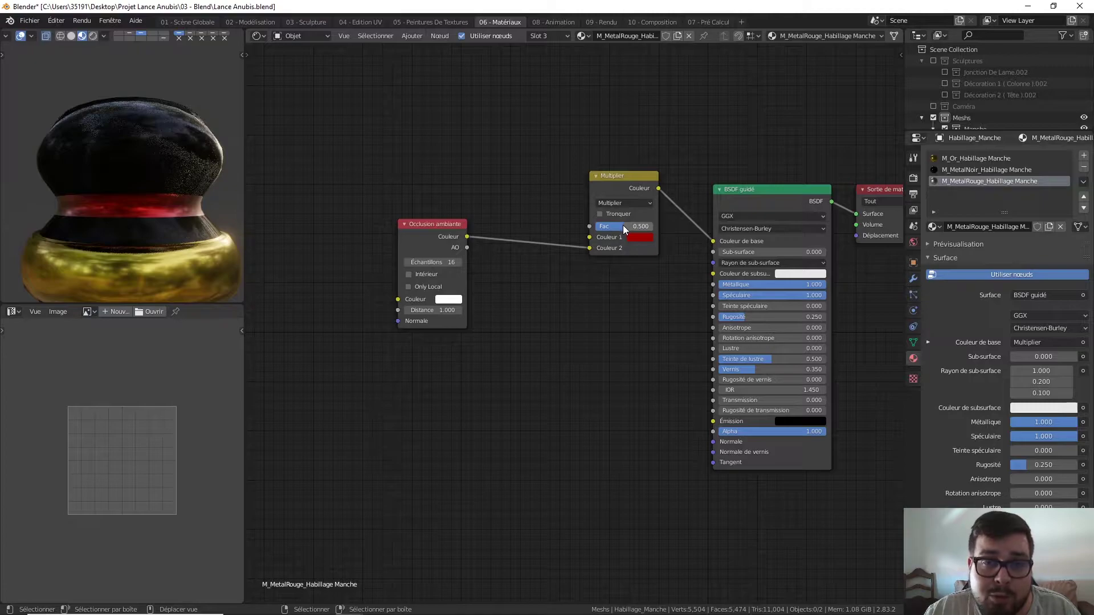
{"action": "left_click_drag", "start_coordinate": [621, 227], "coordinate": [653, 226]}
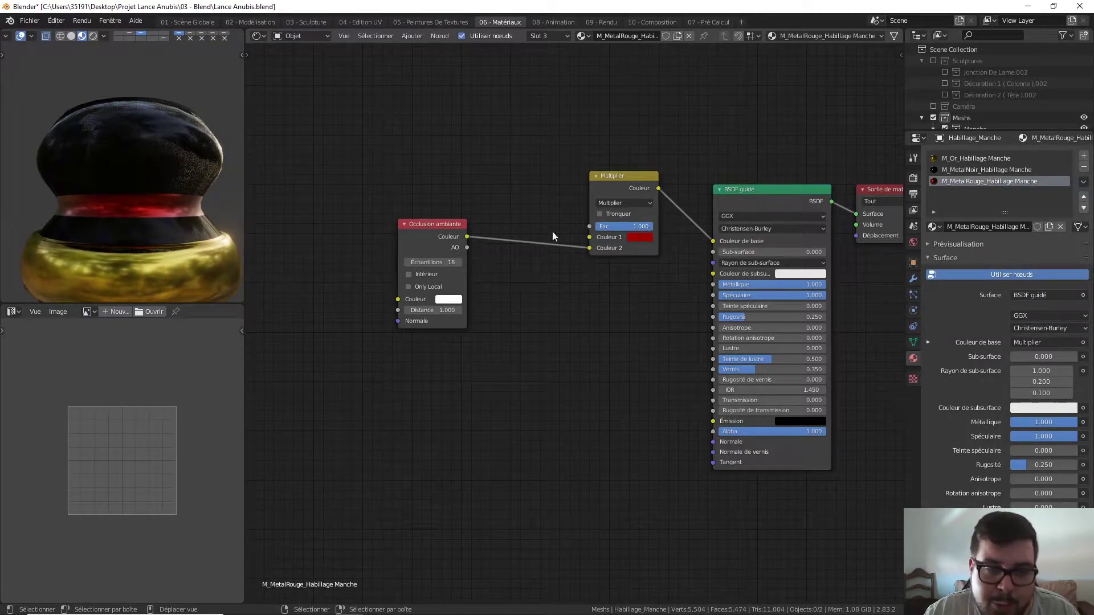
{"action": "left_click_drag", "start_coordinate": [439, 231], "coordinate": [490, 244]}
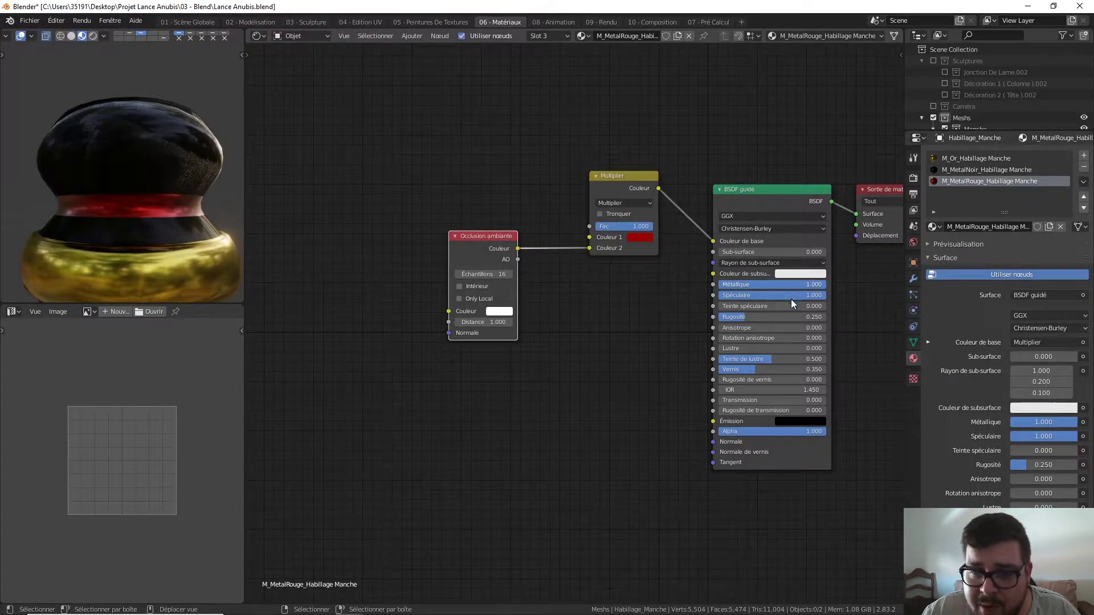
Add a Fresnel node below Multiply and link its Fac to the BSDF's Spéculaire input
{"action": "left_click", "coordinate": [635, 314]}
{"action": "key", "text": "shift+a"}
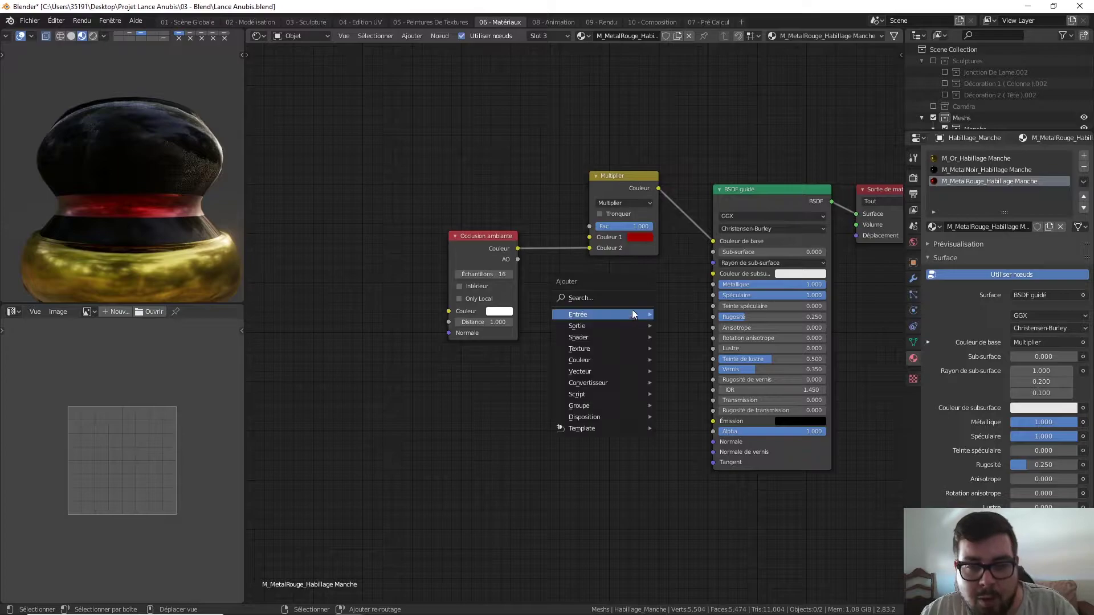
{"action": "left_click", "coordinate": [611, 297]}
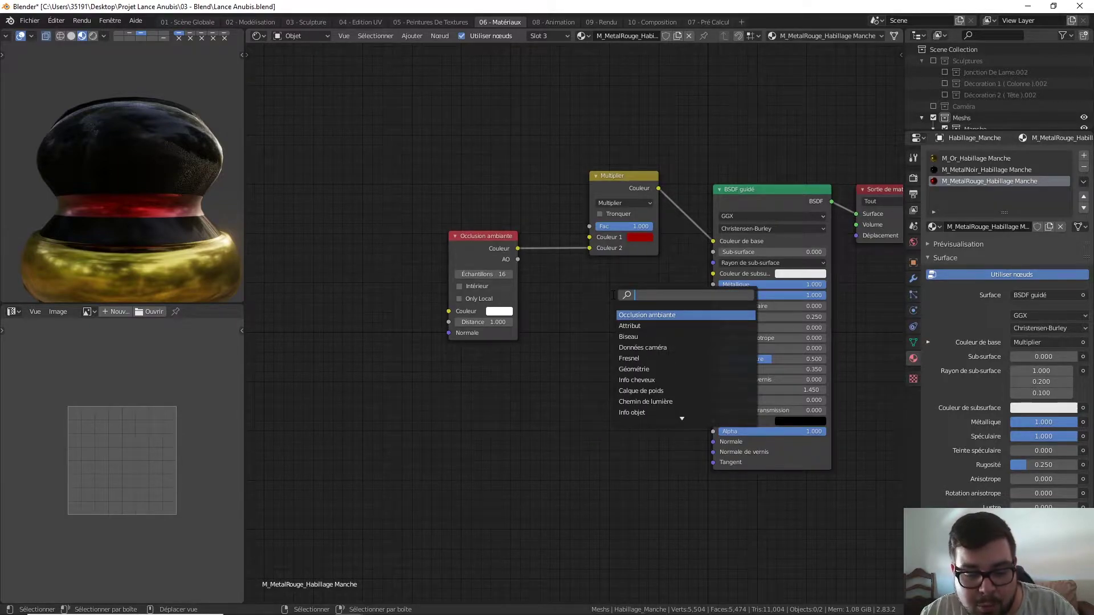
{"action": "type", "text": "fres"}
{"action": "left_click", "coordinate": [635, 314]}
{"action": "left_click", "coordinate": [614, 300]}
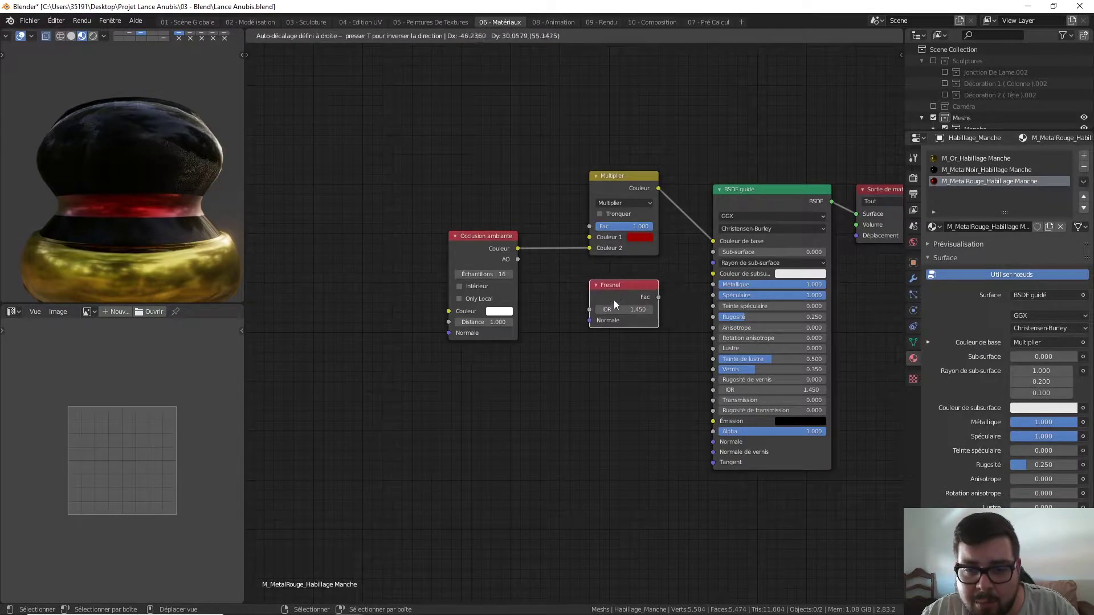
{"action": "left_click_drag", "start_coordinate": [665, 289], "coordinate": [672, 259]}
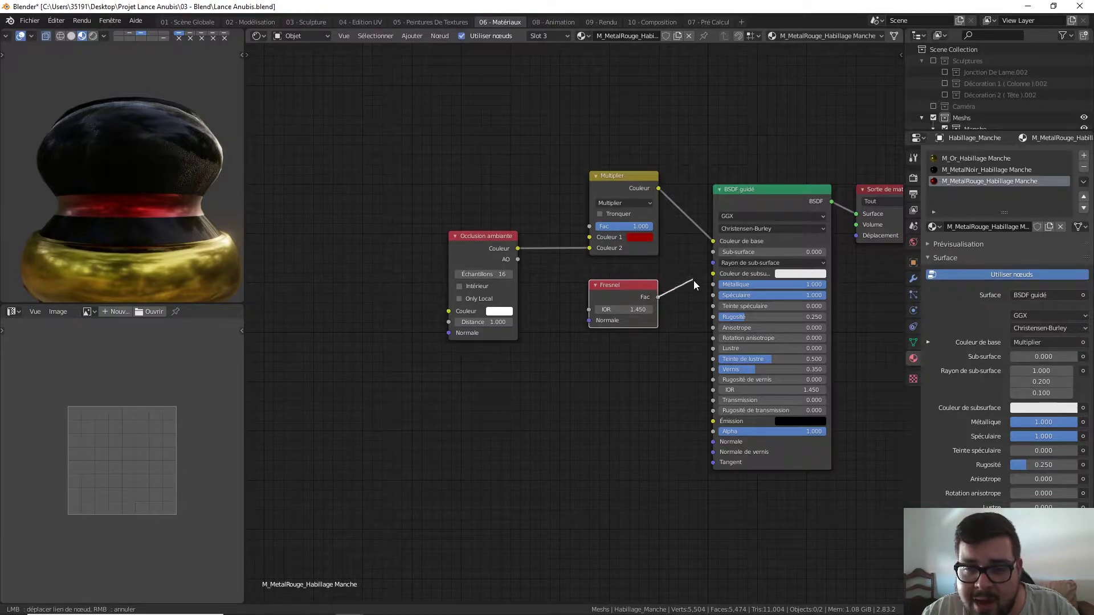
{"action": "left_click_drag", "start_coordinate": [711, 291], "coordinate": [713, 295]}
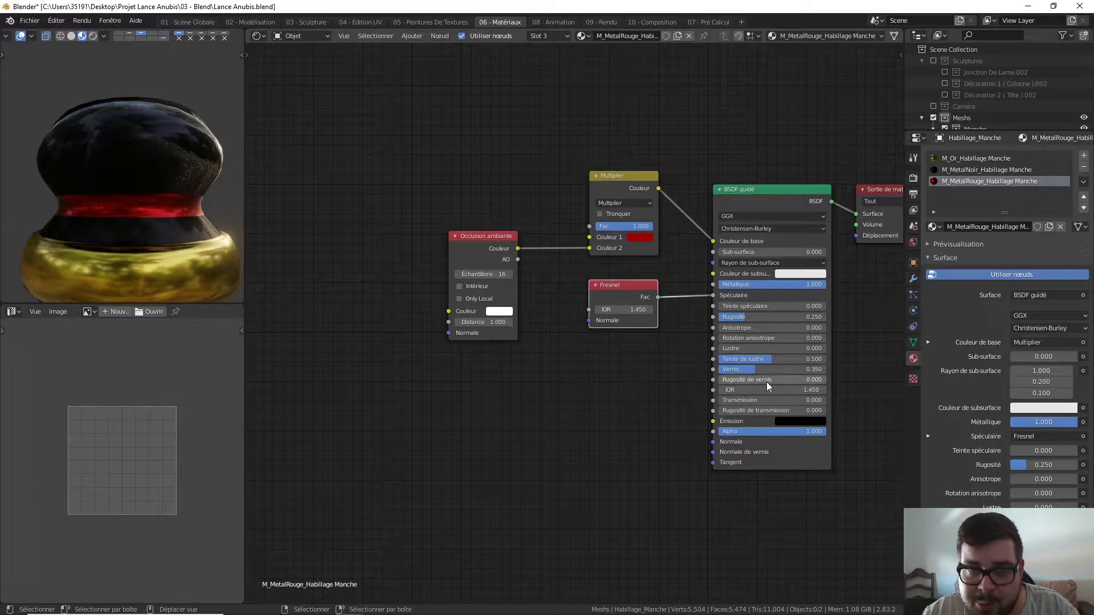
Set the Fresnel IOR to 2.150 and tidy the node layout
{"action": "left_click", "coordinate": [626, 309]}
{"action": "type", "text": "2"}
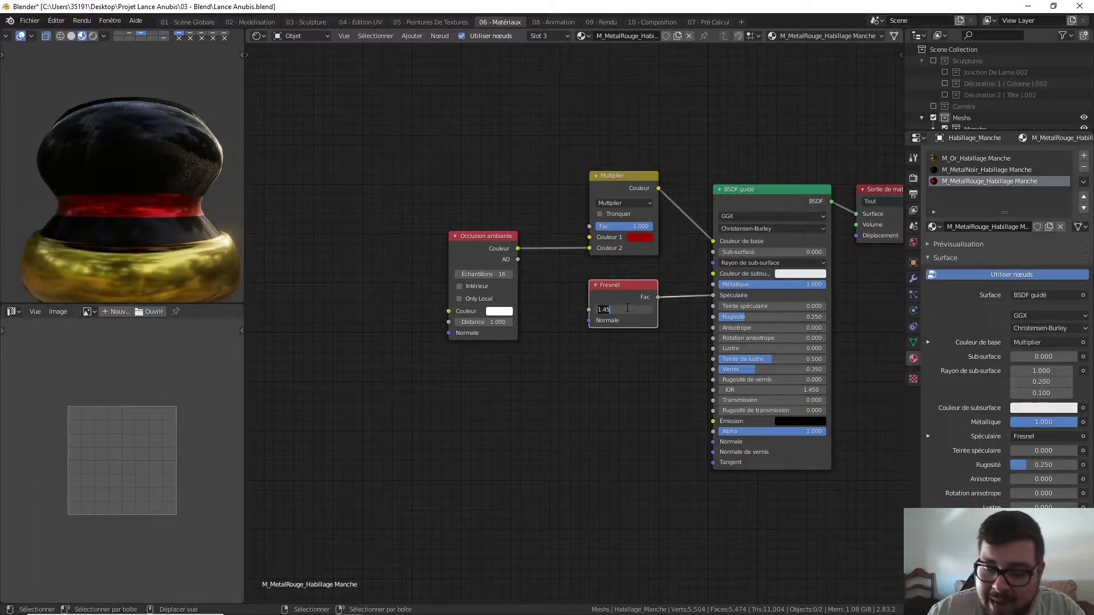
{"action": "type", "text": ".15"}
{"action": "key", "text": "Return"}
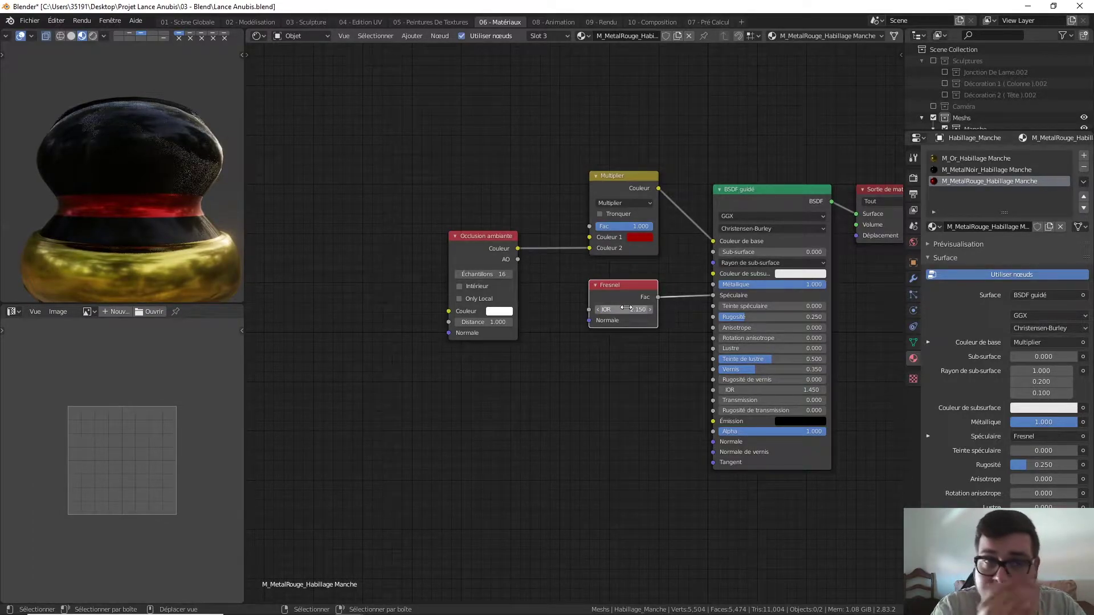
{"action": "left_click_drag", "start_coordinate": [624, 295], "coordinate": [610, 300]}
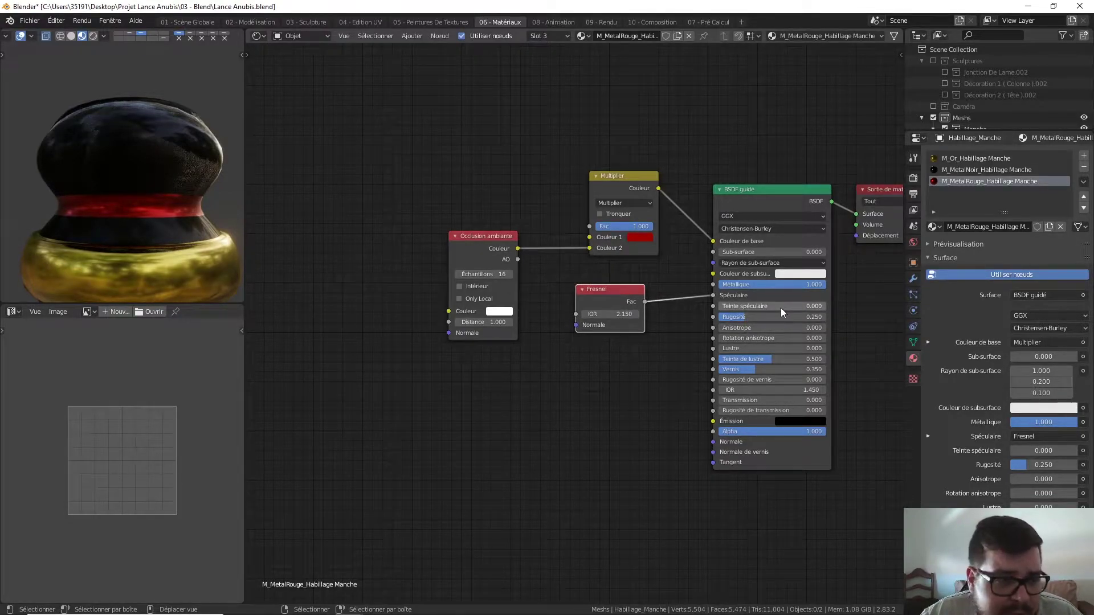
{"action": "middle_click_drag", "start_coordinate": [733, 356], "coordinate": [714, 284]}
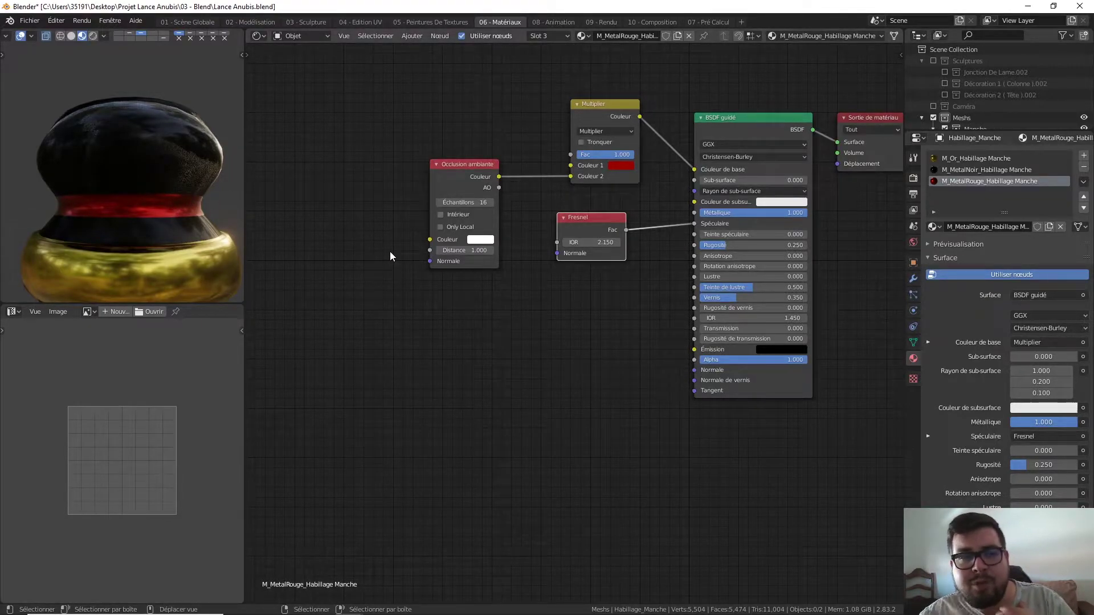
{"action": "scroll", "coordinate": [187, 196], "scroll_direction": "up", "scroll_amount": 3}
{"action": "scroll", "coordinate": [190, 187], "scroll_direction": "down", "scroll_amount": 3}
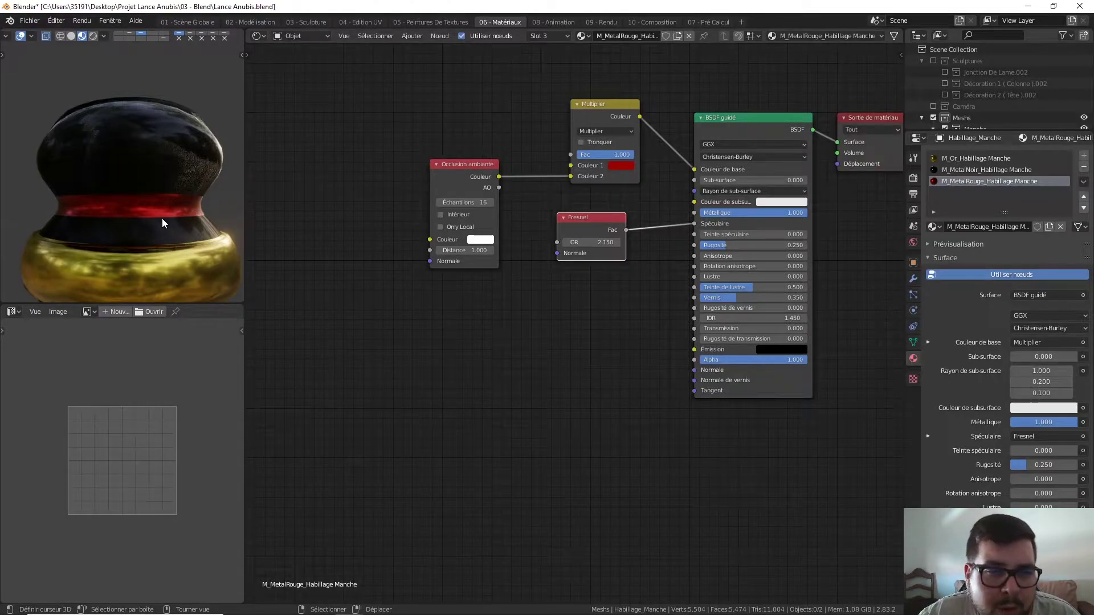
{"action": "middle_click_drag", "start_coordinate": [515, 311], "coordinate": [517, 295]}
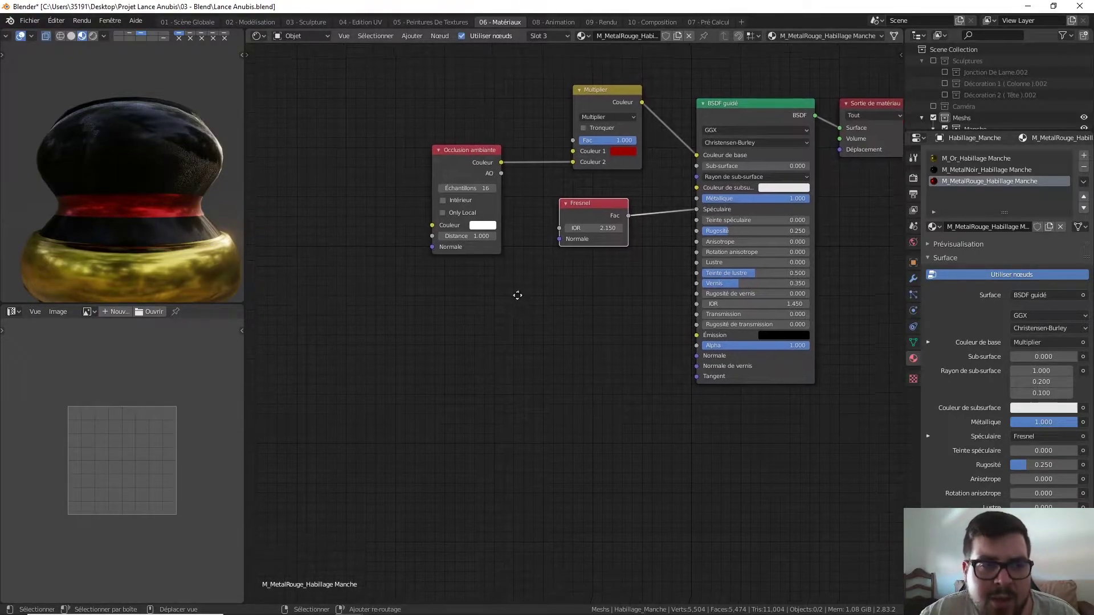
Add a Wave Texture node below the others and preview its colour on the handle through a Viewer
{"action": "left_click", "coordinate": [528, 299]}
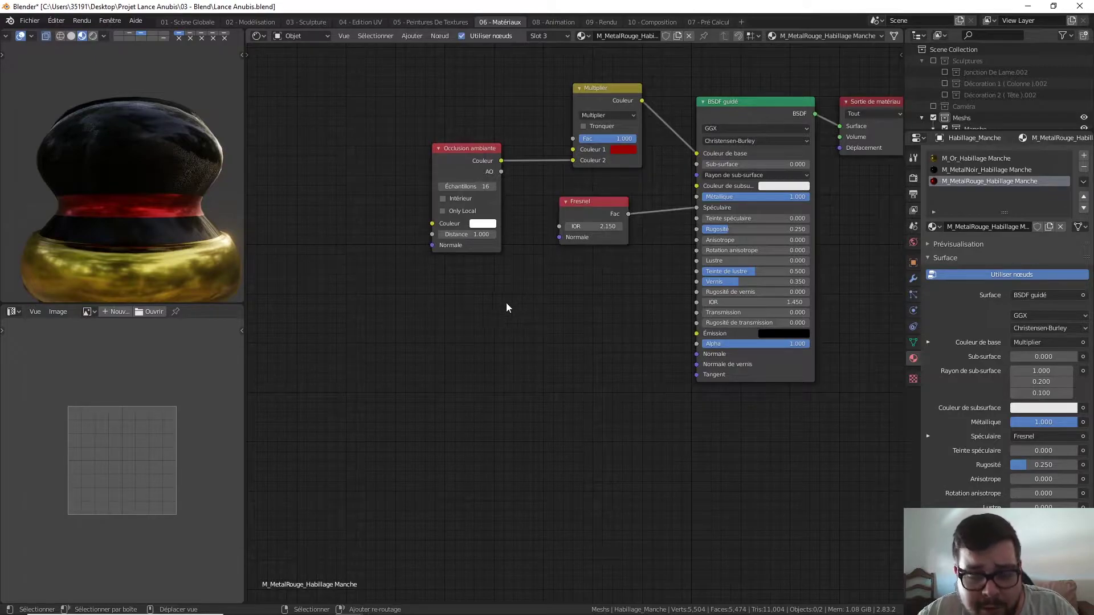
{"action": "key", "text": "shift+a"}
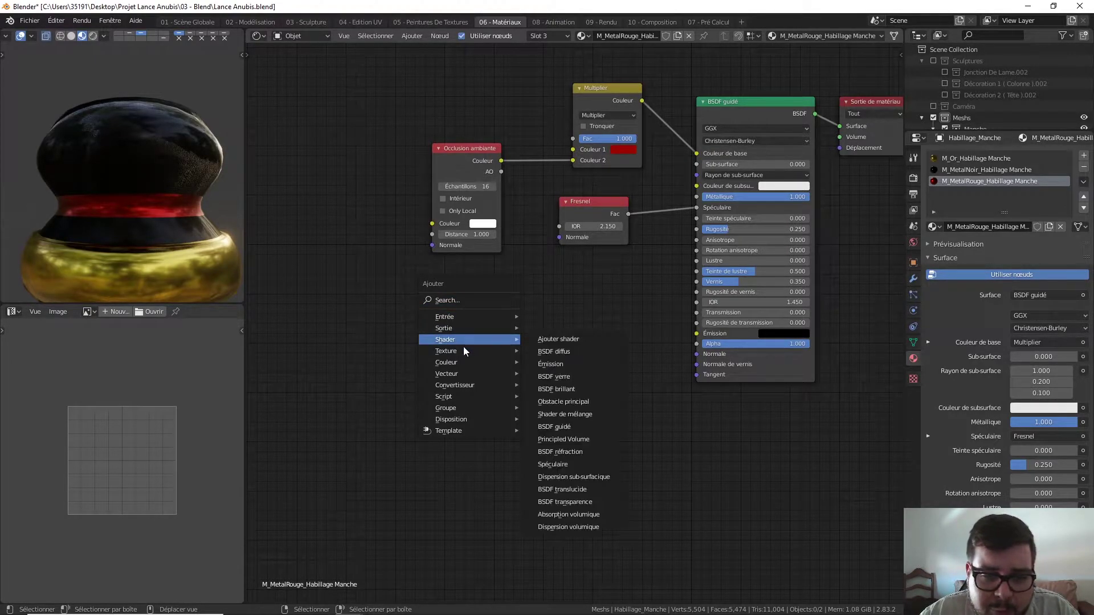
{"action": "mouse_move", "coordinate": [446, 351]}
{"action": "left_click", "coordinate": [572, 528]}
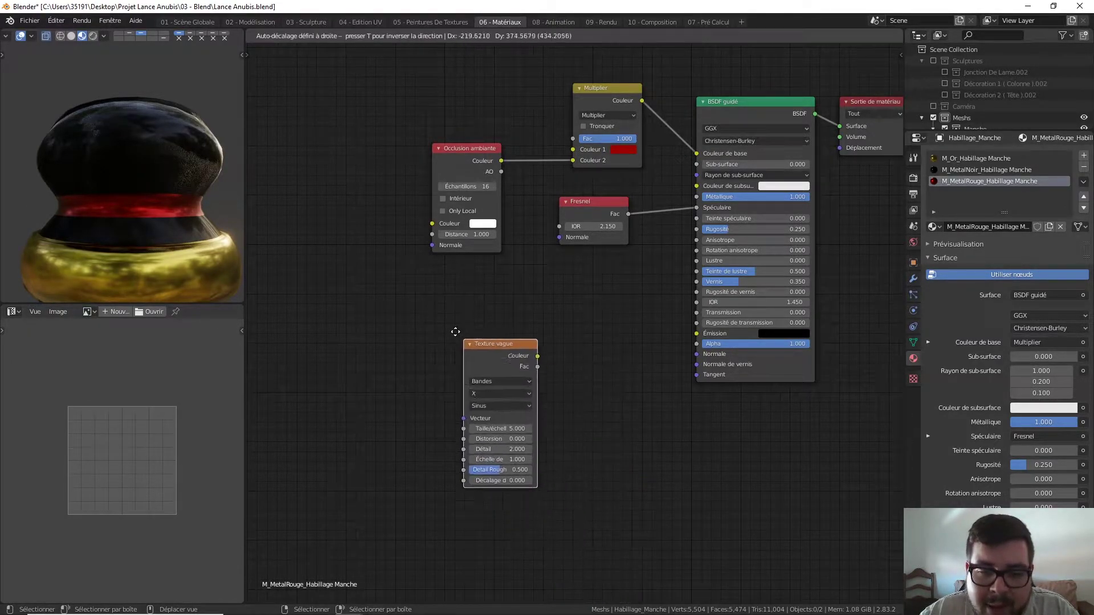
{"action": "left_click", "coordinate": [418, 306]}
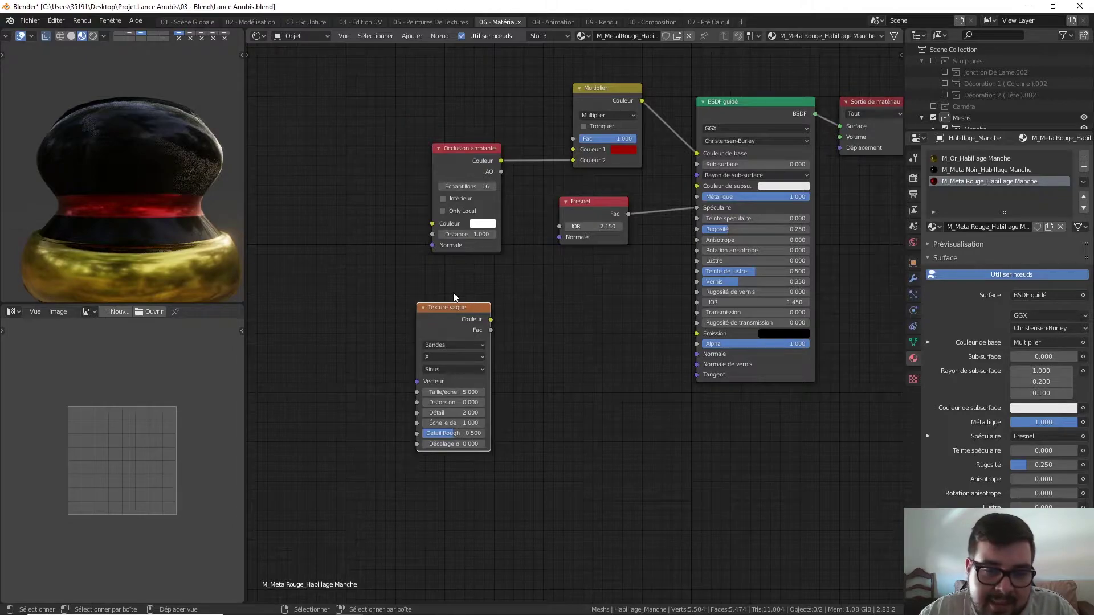
{"action": "key", "text": "ctrl+shift"}
{"action": "left_click", "coordinate": [475, 313], "text": "ctrl+shift"}
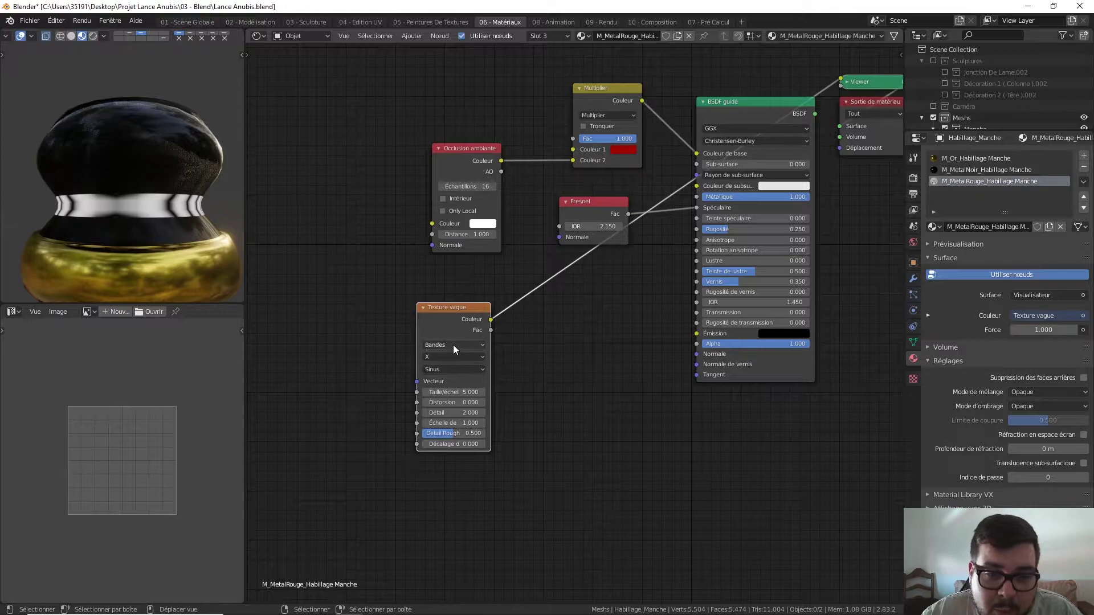
Keep the wave type as Bandes and set the stripe direction to Z
{"action": "left_click", "coordinate": [452, 345]}
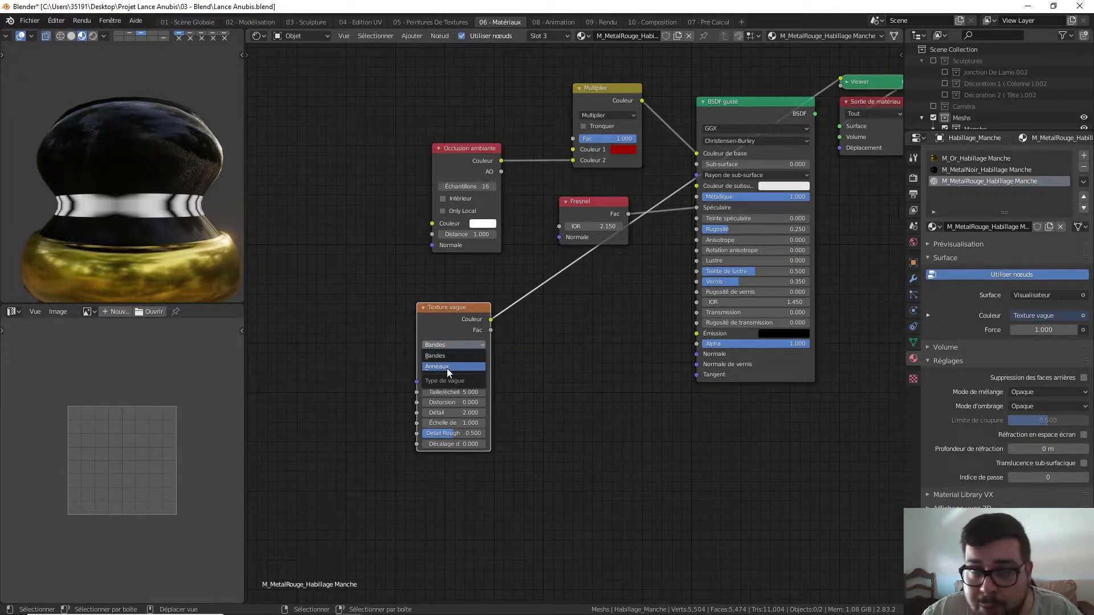
{"action": "left_click", "coordinate": [451, 358]}
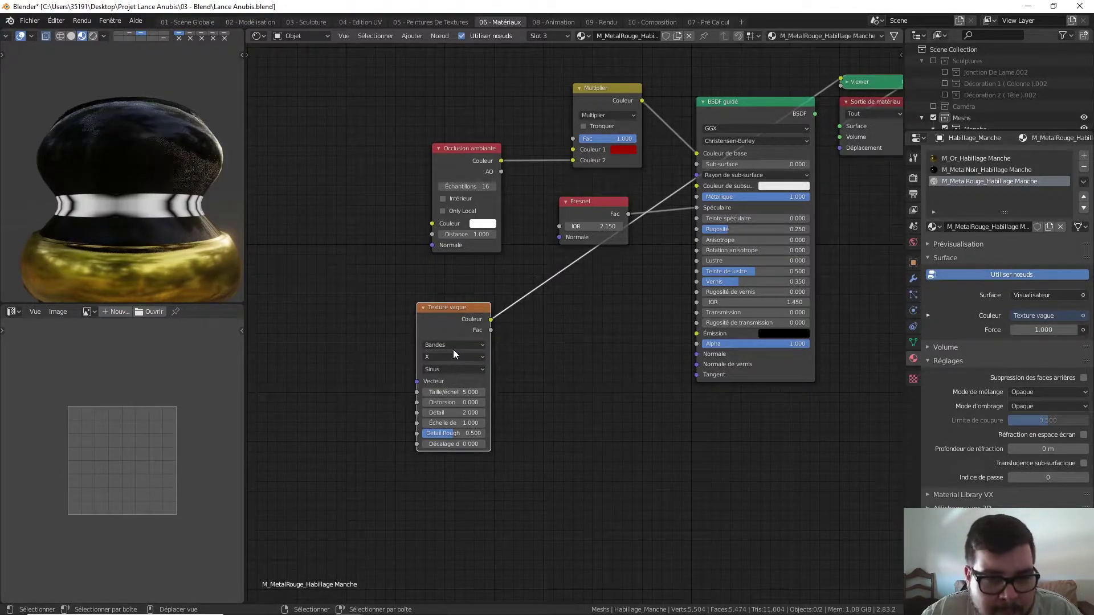
{"action": "left_click", "coordinate": [442, 359]}
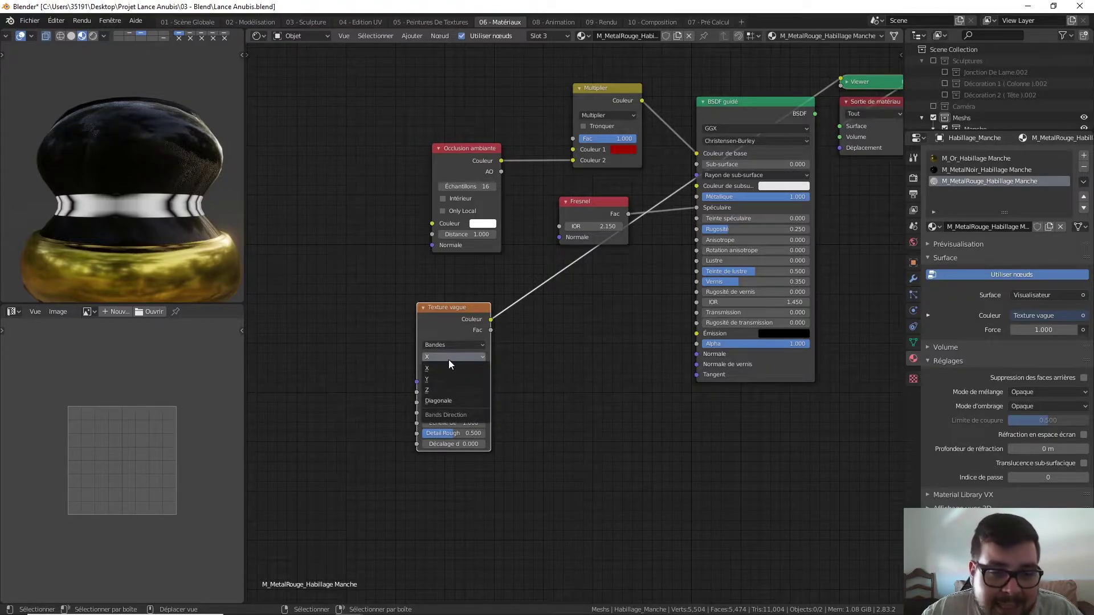
{"action": "left_click", "coordinate": [438, 377]}
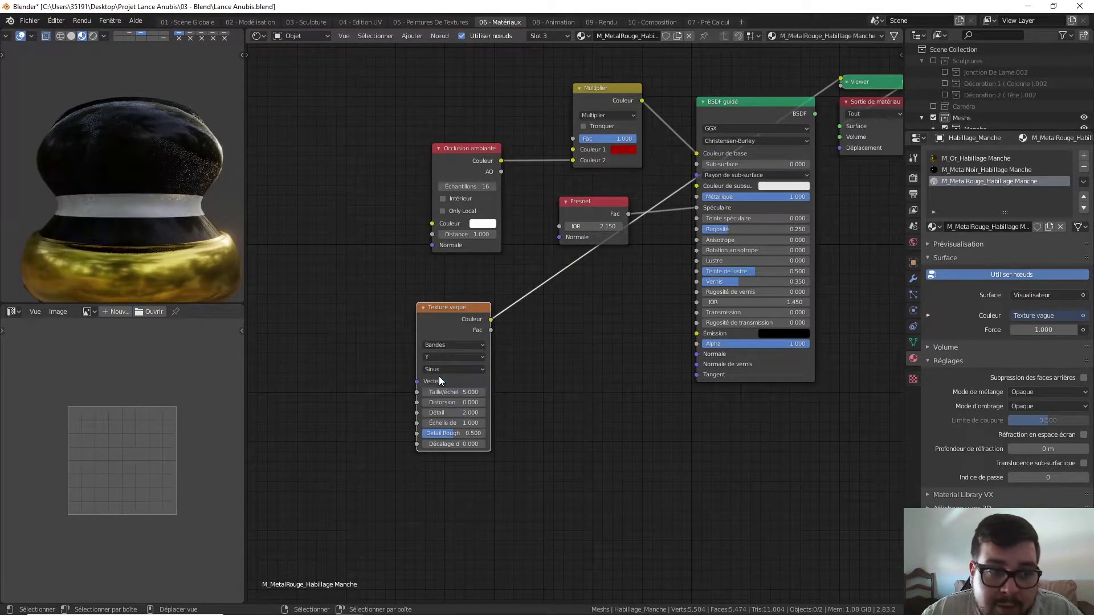
{"action": "left_click", "coordinate": [449, 358]}
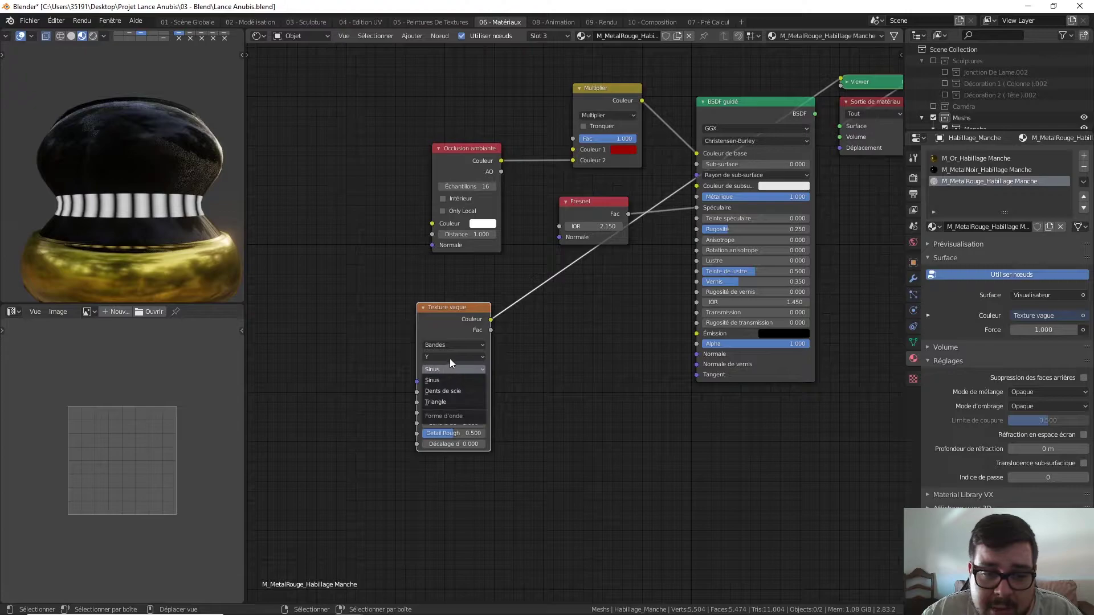
{"action": "left_click", "coordinate": [451, 357]}
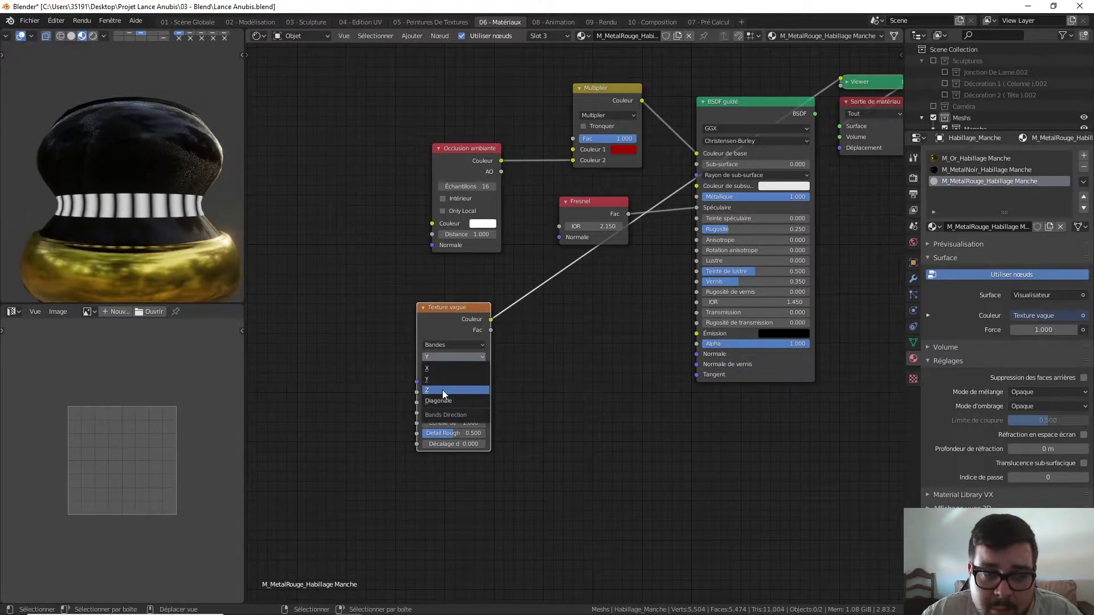
{"action": "left_click", "coordinate": [442, 390]}
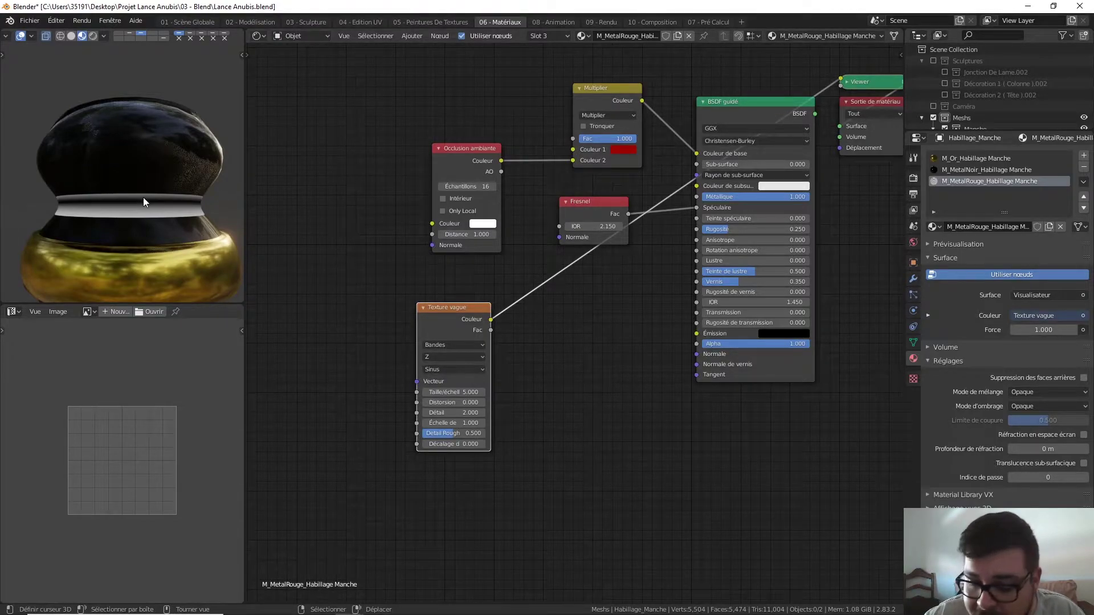
Check the stripes in front orthographic view, centring the handle band
{"action": "key", "text": "KP_1"}
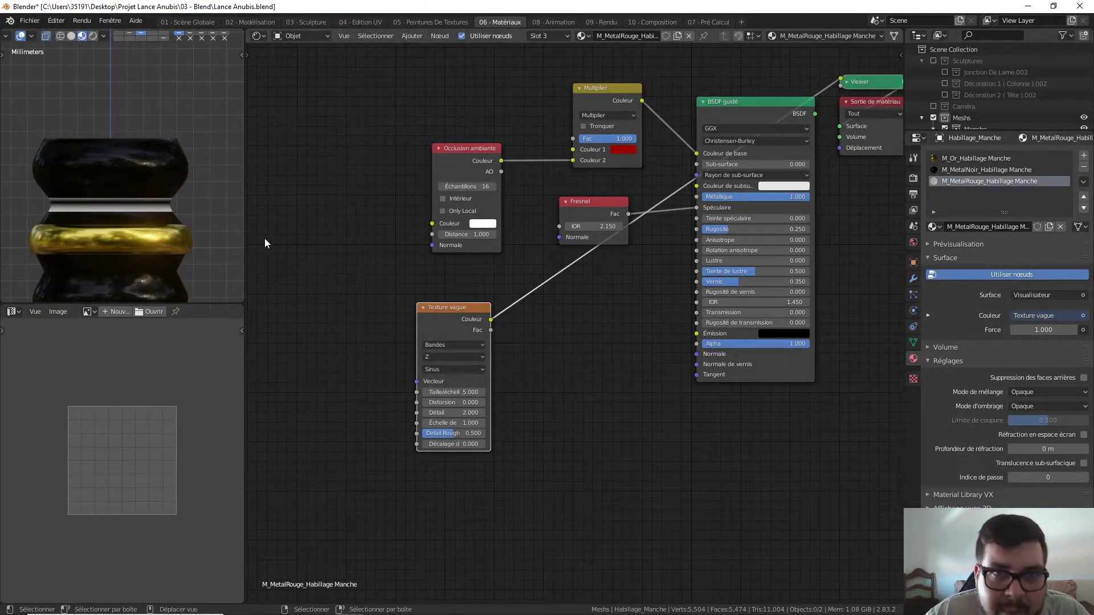
{"action": "scroll", "coordinate": [142, 215], "scroll_direction": "up", "scroll_amount": 5}
{"action": "middle_click_drag", "start_coordinate": [149, 230], "coordinate": [161, 224], "text": "shift"}
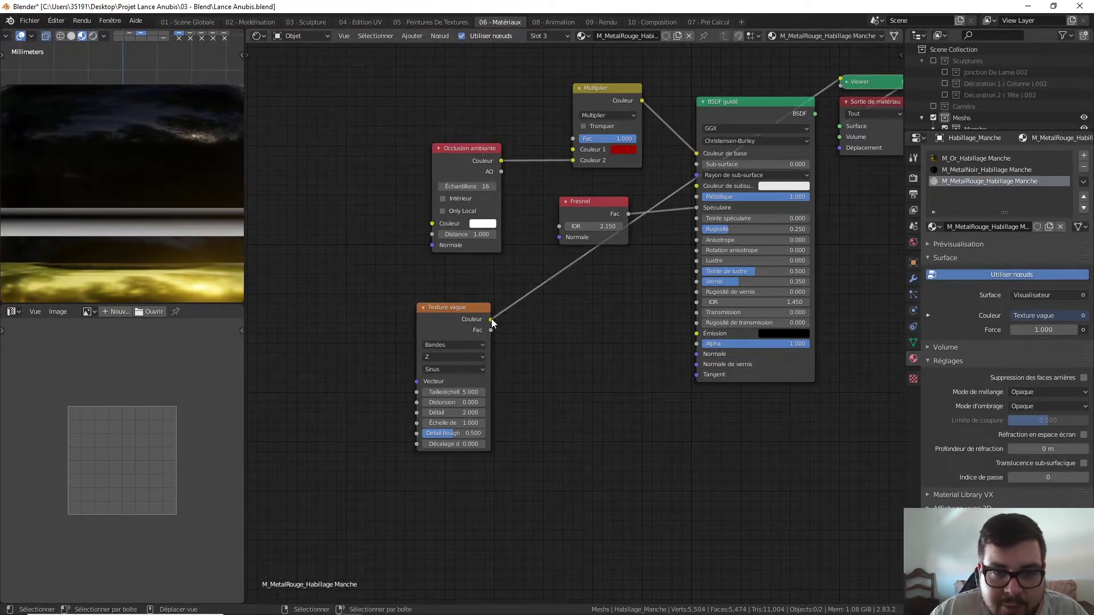
{"action": "mouse_move", "coordinate": [491, 319]}
{"action": "left_mouse_down"}
{"action": "mouse_move", "coordinate": [695, 354]}
{"action": "mouse_move", "coordinate": [638, 346]}
{"action": "left_mouse_up"}
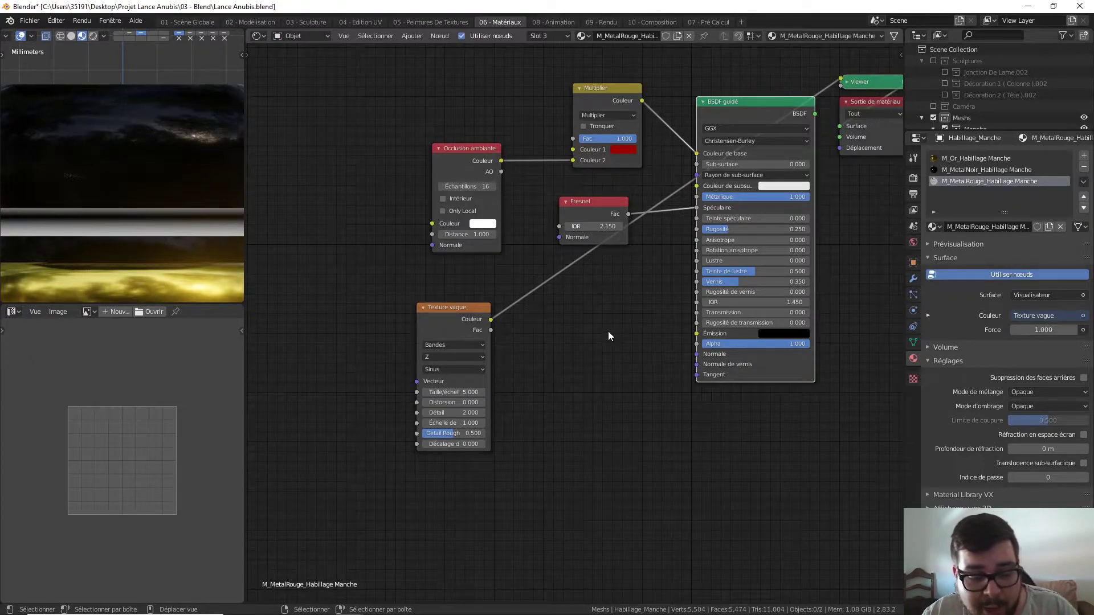
Route the wave colour through a new Bump node into BSDF Normale and restore the BSDF output
{"action": "key", "text": "shift+a"}
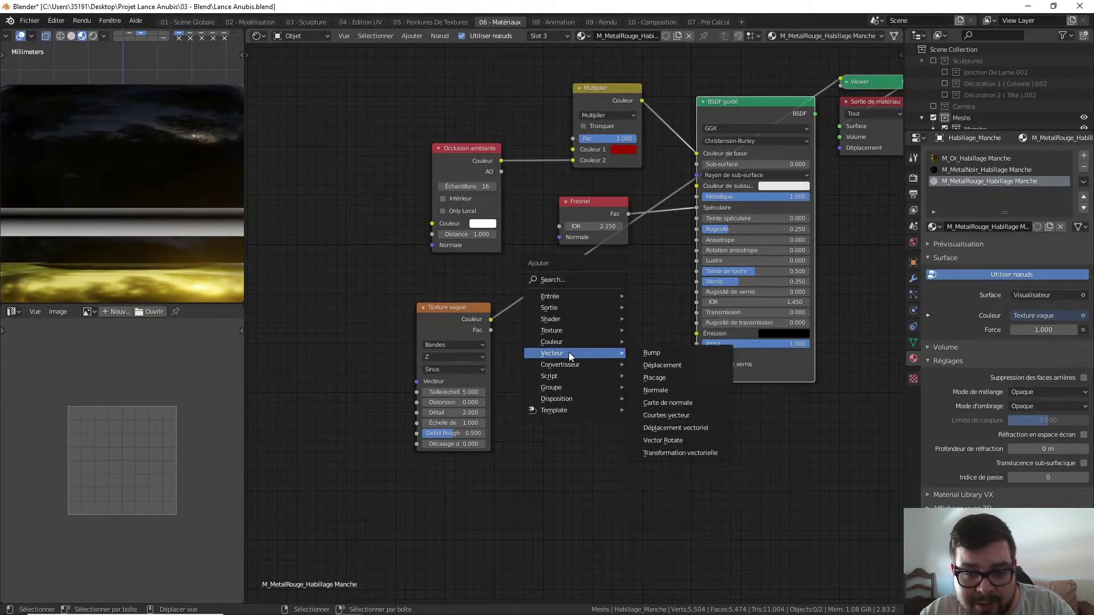
{"action": "left_click", "coordinate": [648, 349]}
{"action": "left_click", "coordinate": [563, 317]}
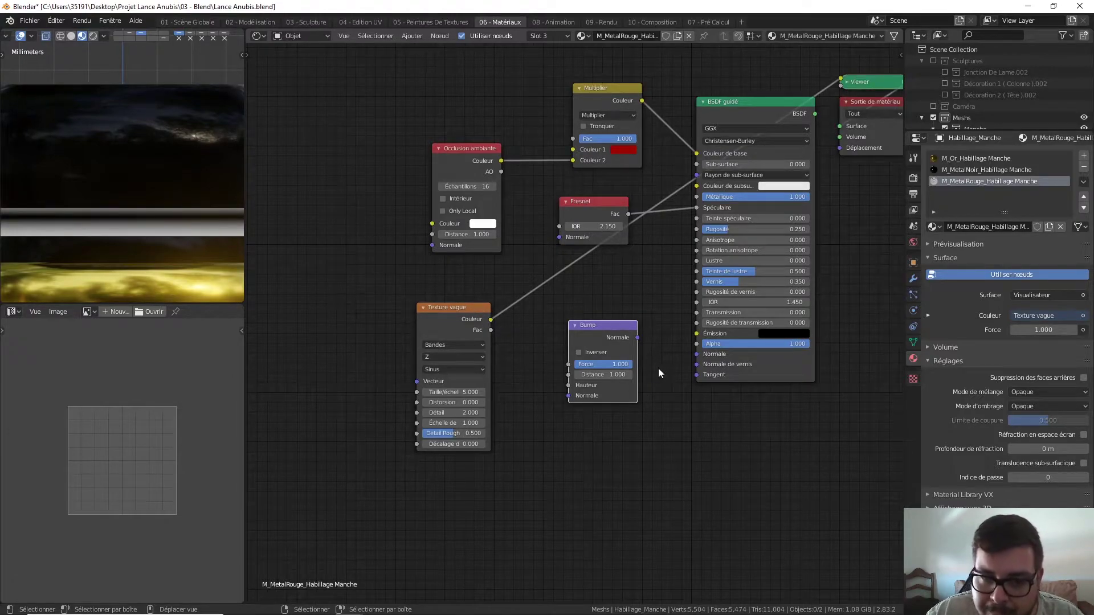
{"action": "left_click_drag", "start_coordinate": [494, 317], "coordinate": [568, 384]}
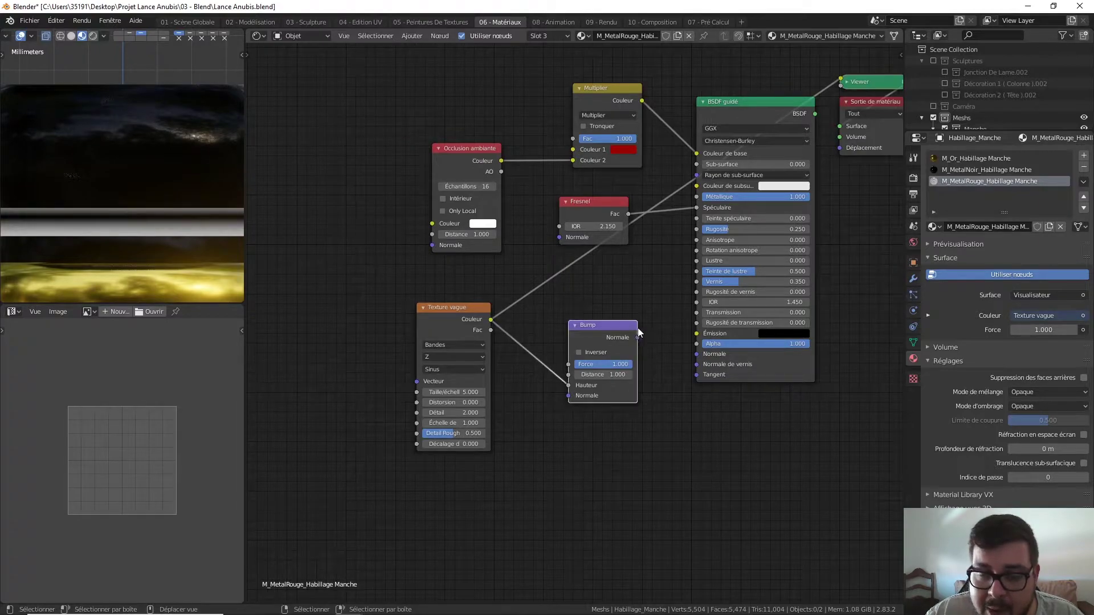
{"action": "mouse_move", "coordinate": [638, 337]}
{"action": "left_mouse_down"}
{"action": "mouse_move", "coordinate": [706, 371]}
{"action": "mouse_move", "coordinate": [706, 353]}
{"action": "left_mouse_up"}
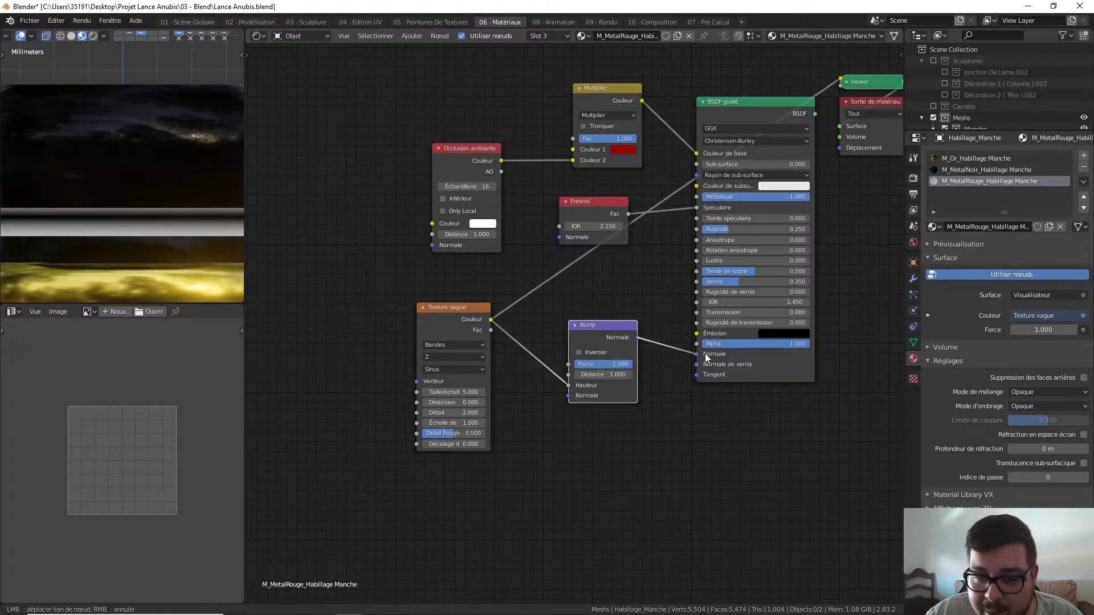
{"action": "left_click", "coordinate": [793, 101], "text": "ctrl+shift"}
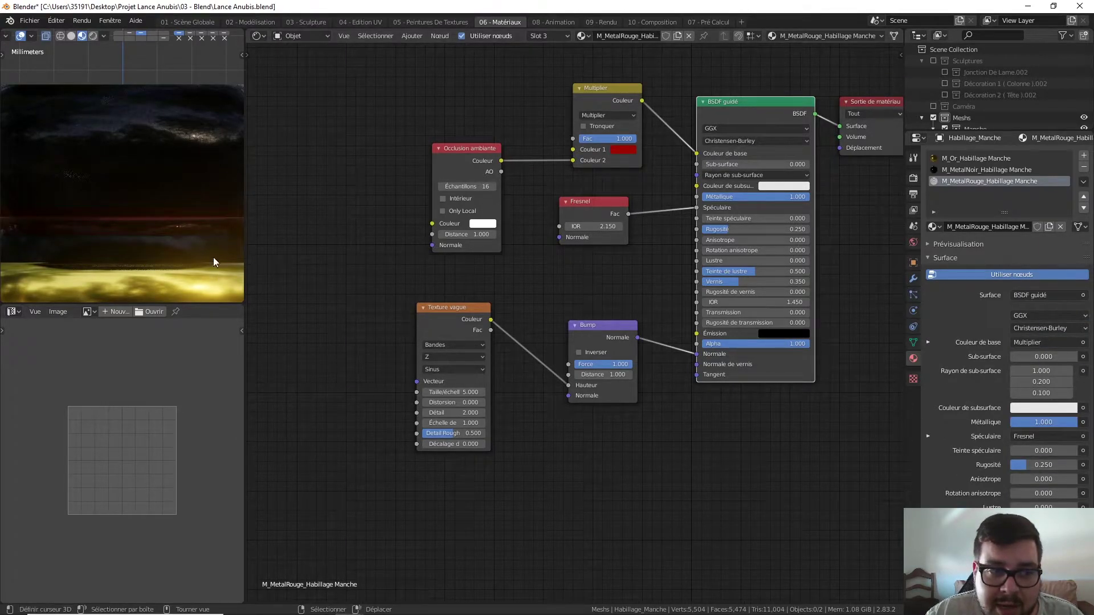
Inspect the red band on the handle, then add Mapping and Texture Coordinate nodes to the wave texture
{"action": "mouse_move", "coordinate": [142, 220]}
{"action": "middle_mouse_down"}
{"action": "mouse_move", "coordinate": [111, 211]}
{"action": "mouse_move", "coordinate": [237, 204]}
{"action": "mouse_move", "coordinate": [17, 215]}
{"action": "mouse_move", "coordinate": [40, 219]}
{"action": "middle_mouse_up"}
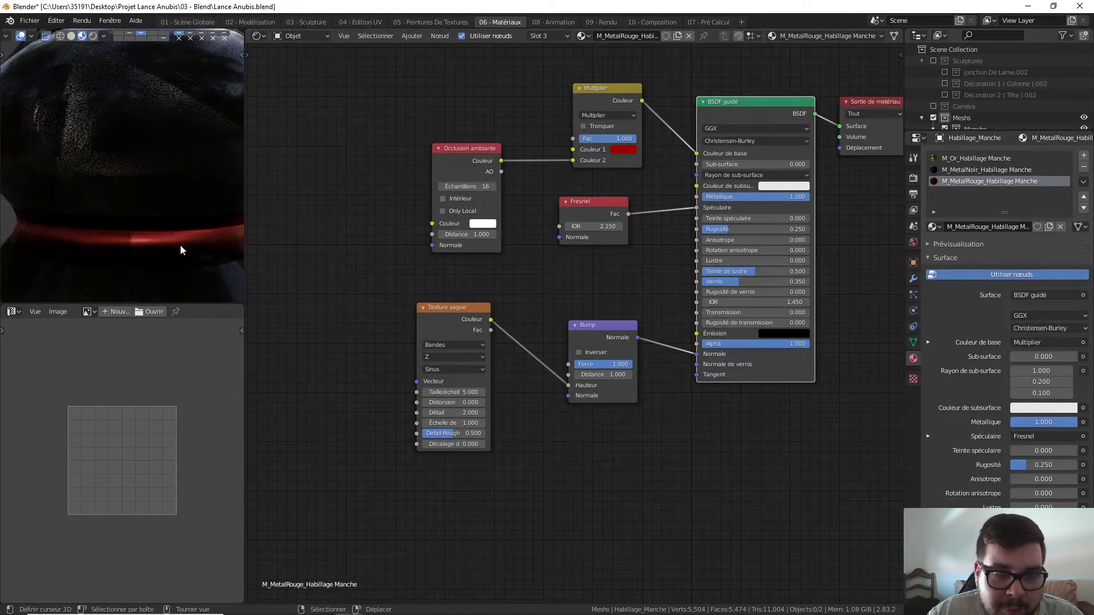
{"action": "scroll", "coordinate": [180, 246], "scroll_direction": "down", "scroll_amount": 4}
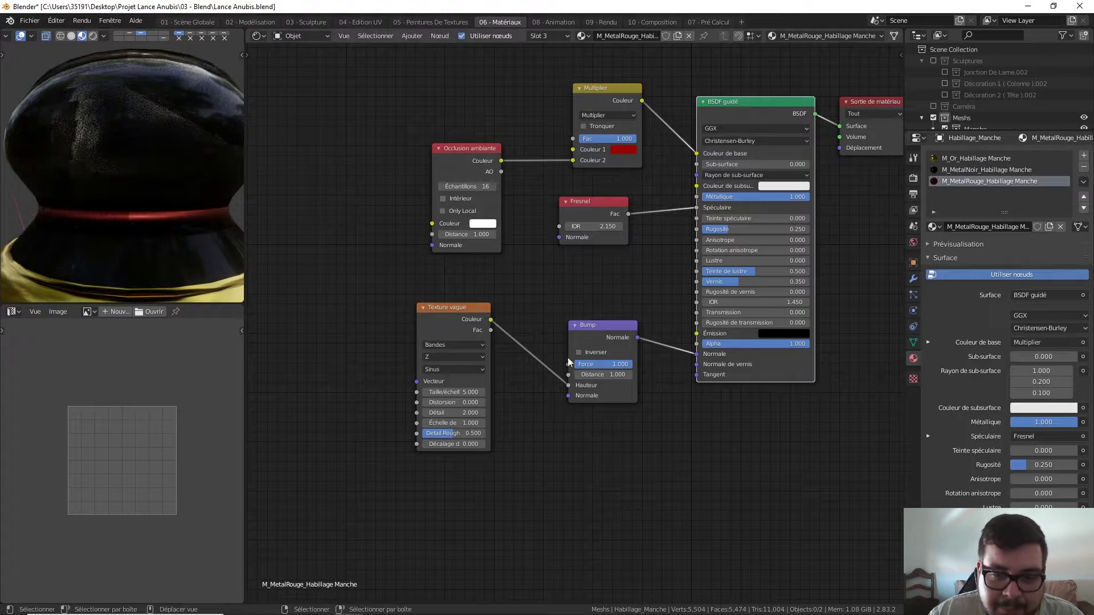
{"action": "left_click", "coordinate": [462, 306]}
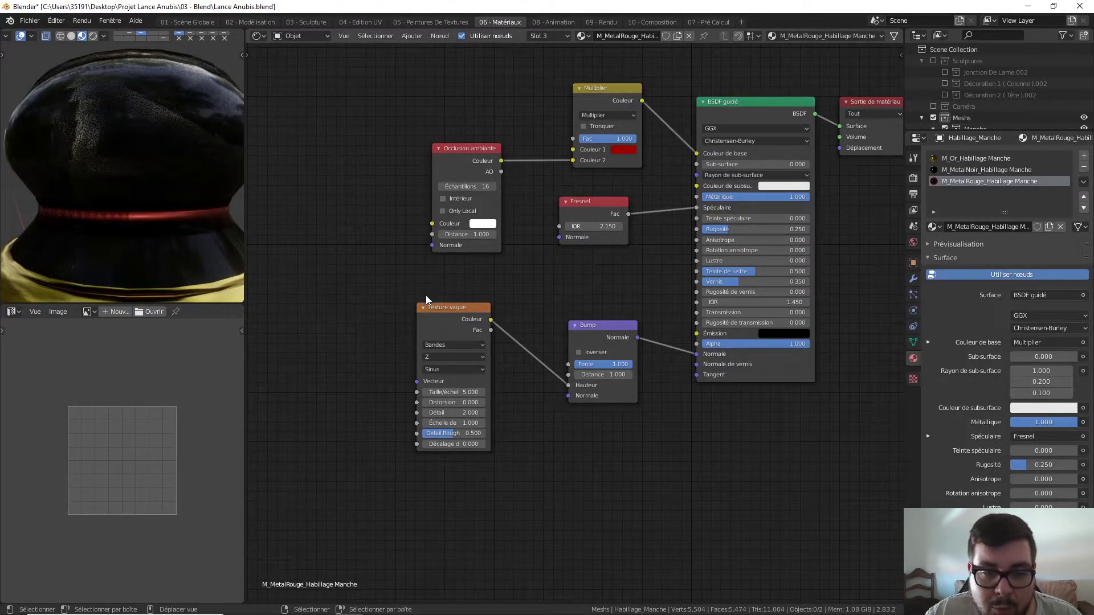
{"action": "left_click", "coordinate": [435, 308]}
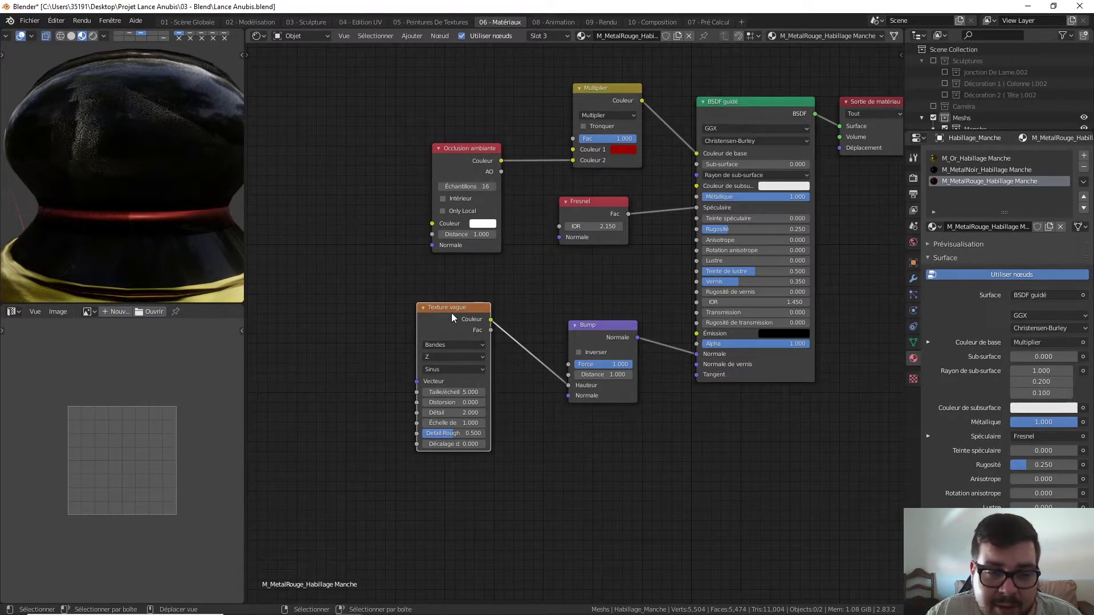
{"action": "key", "text": "ctrl+t"}
Link Texture Coordinate UV into the Placage vector and preview the Wave Texture on the handle
{"action": "mouse_move", "coordinate": [457, 326]}
{"action": "middle_mouse_down"}
{"action": "mouse_move", "coordinate": [476, 335]}
{"action": "mouse_move", "coordinate": [609, 297]}
{"action": "middle_mouse_up"}
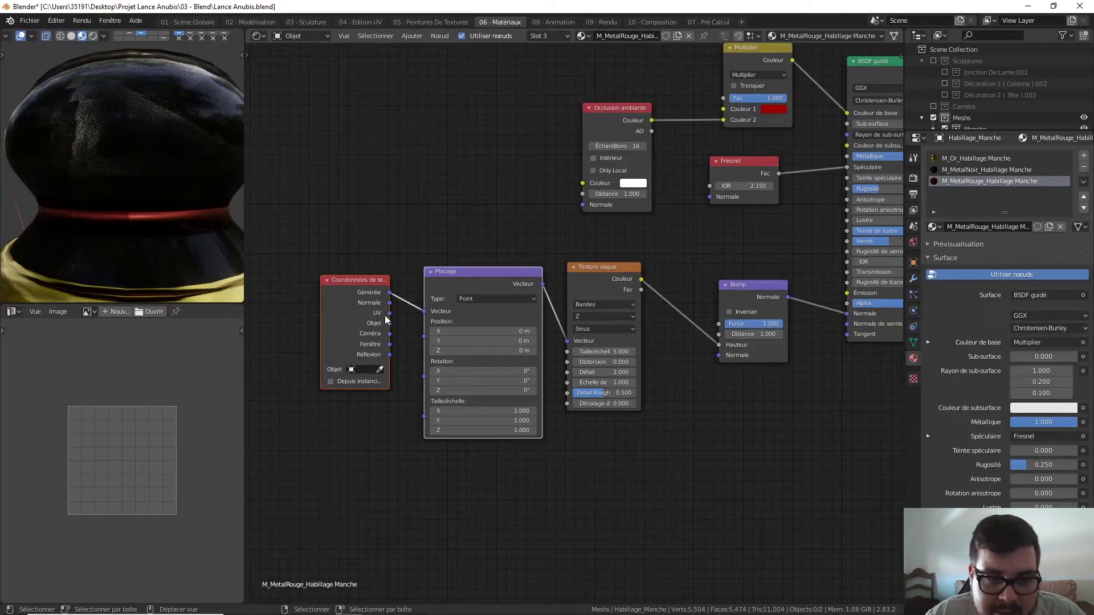
{"action": "left_click_drag", "start_coordinate": [389, 312], "coordinate": [424, 311]}
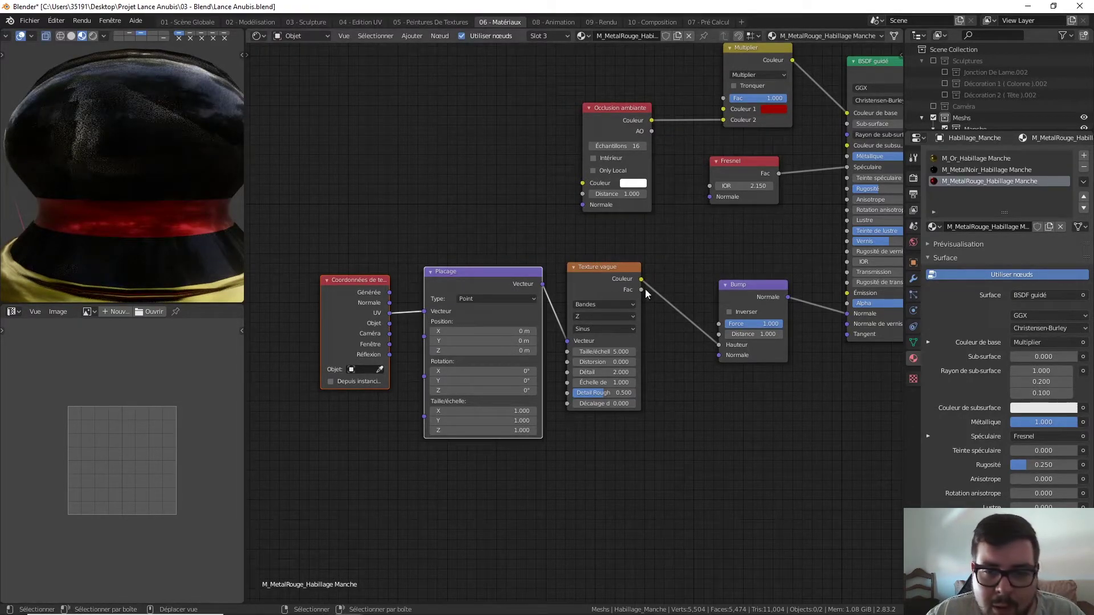
{"action": "left_click", "coordinate": [623, 268], "text": "ctrl+shift"}
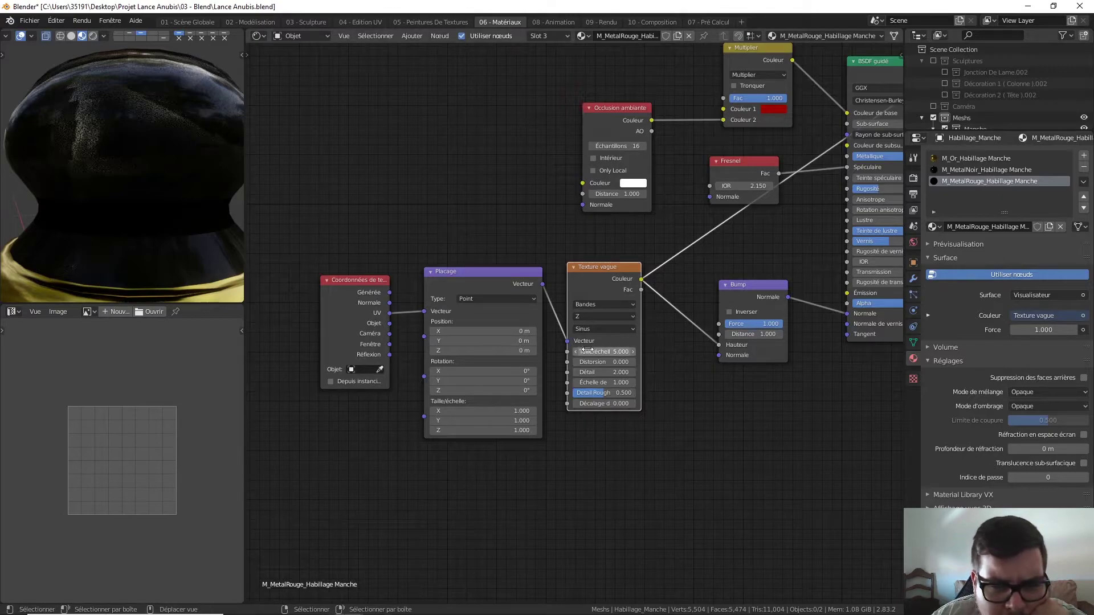
Set the wave bands to run along Y with scale 61.9, then view the whole handle
{"action": "mouse_move", "coordinate": [595, 353]}
{"action": "left_mouse_down"}
{"action": "mouse_move", "coordinate": [644, 353]}
{"action": "mouse_move", "coordinate": [596, 354]}
{"action": "left_mouse_up"}
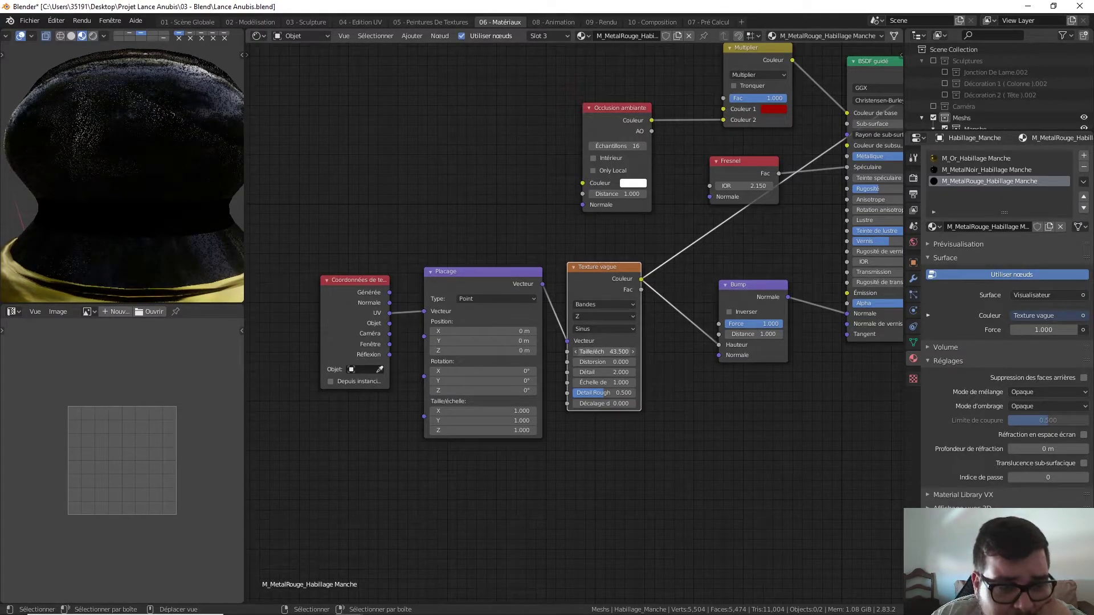
{"action": "left_click", "coordinate": [618, 317]}
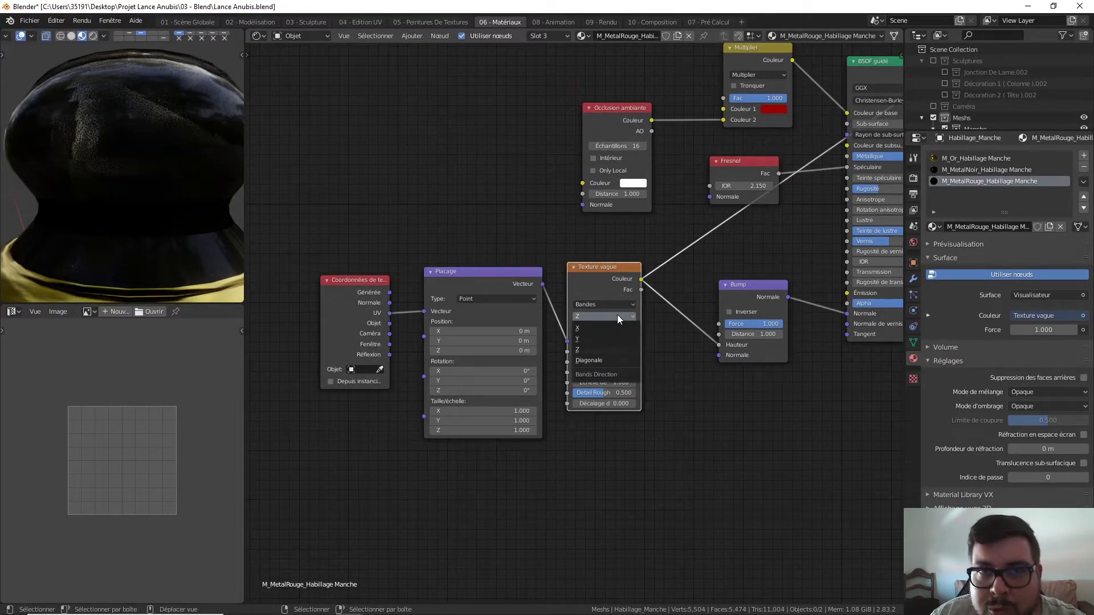
{"action": "left_click", "coordinate": [599, 340]}
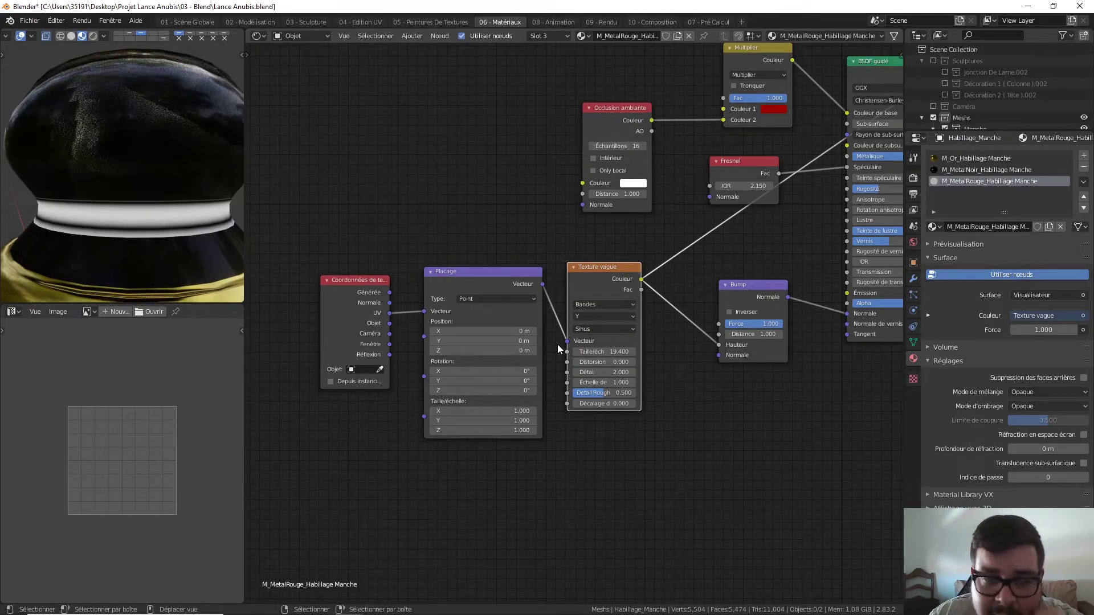
{"action": "left_click_drag", "start_coordinate": [603, 351], "coordinate": [629, 351]}
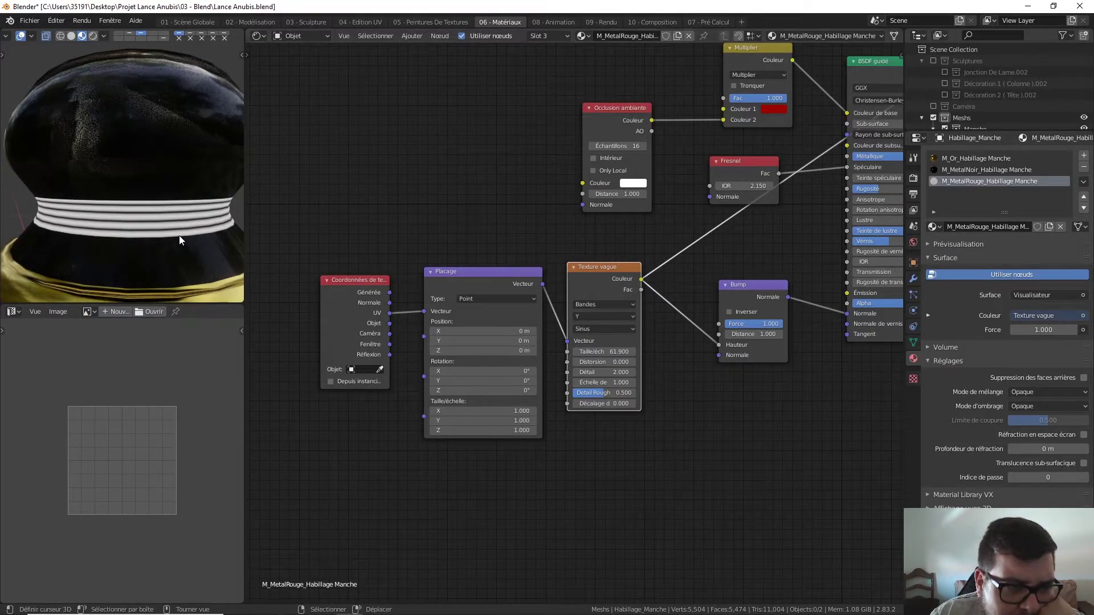
{"action": "scroll", "coordinate": [184, 252], "scroll_direction": "down", "scroll_amount": 3}
{"action": "mouse_move", "coordinate": [186, 254]}
{"action": "middle_mouse_down"}
{"action": "mouse_move", "coordinate": [189, 220]}
{"action": "mouse_move", "coordinate": [163, 279]}
{"action": "mouse_move", "coordinate": [151, 144]}
{"action": "mouse_move", "coordinate": [142, 192]}
{"action": "mouse_move", "coordinate": [138, 168]}
{"action": "mouse_move", "coordinate": [148, 266]}
{"action": "mouse_move", "coordinate": [143, 171]}
{"action": "mouse_move", "coordinate": [141, 200]}
{"action": "mouse_move", "coordinate": [155, 184]}
{"action": "middle_mouse_up"}
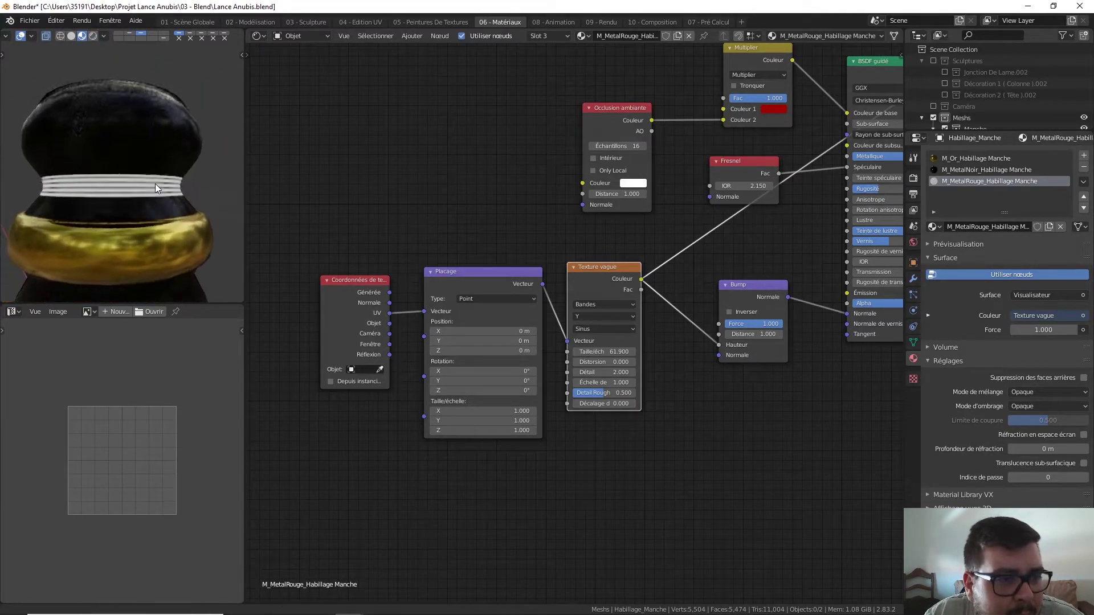
{"action": "scroll", "coordinate": [627, 399], "scroll_direction": "down", "scroll_amount": 5, "text": "ctrl"}
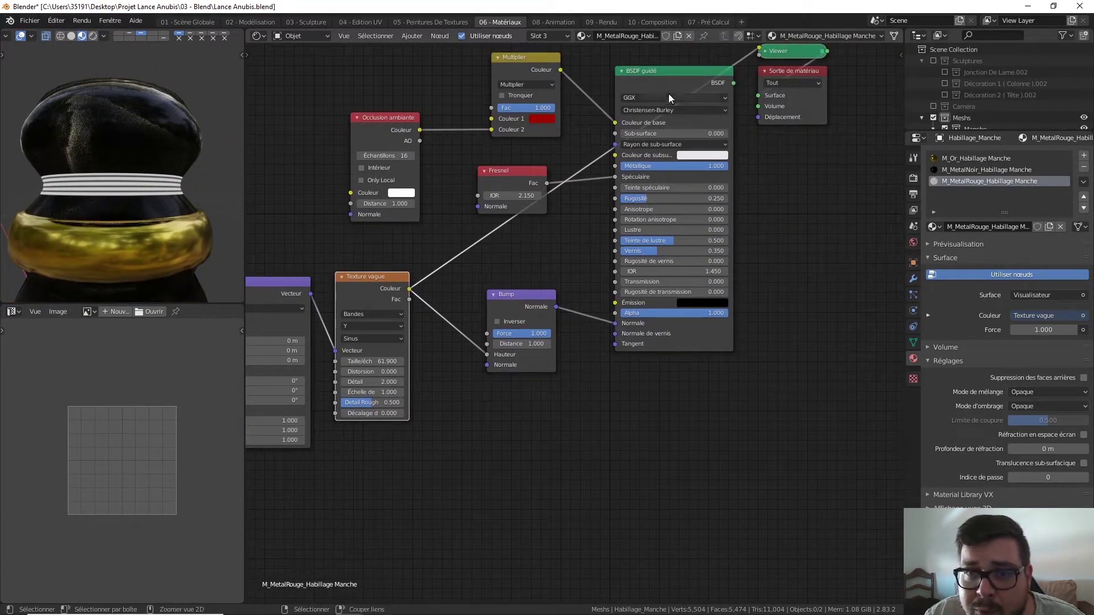
Reconnect the Principled BSDF to the Material Output and zoom in on the red band
{"action": "left_click", "coordinate": [680, 74], "text": "ctrl+shift"}
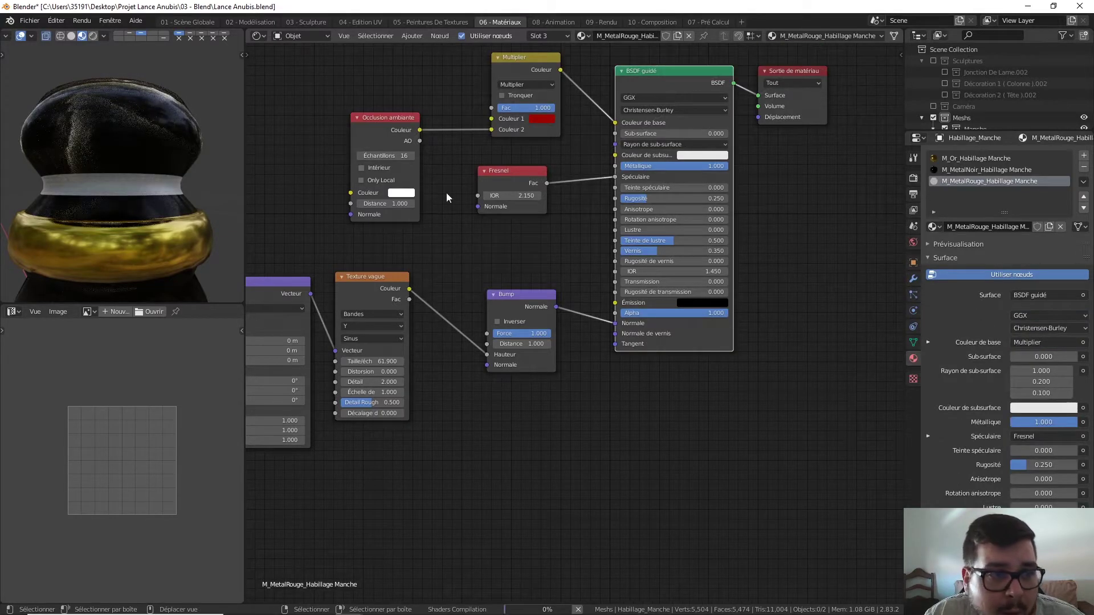
{"action": "scroll", "coordinate": [122, 217], "scroll_direction": "up", "scroll_amount": 3}
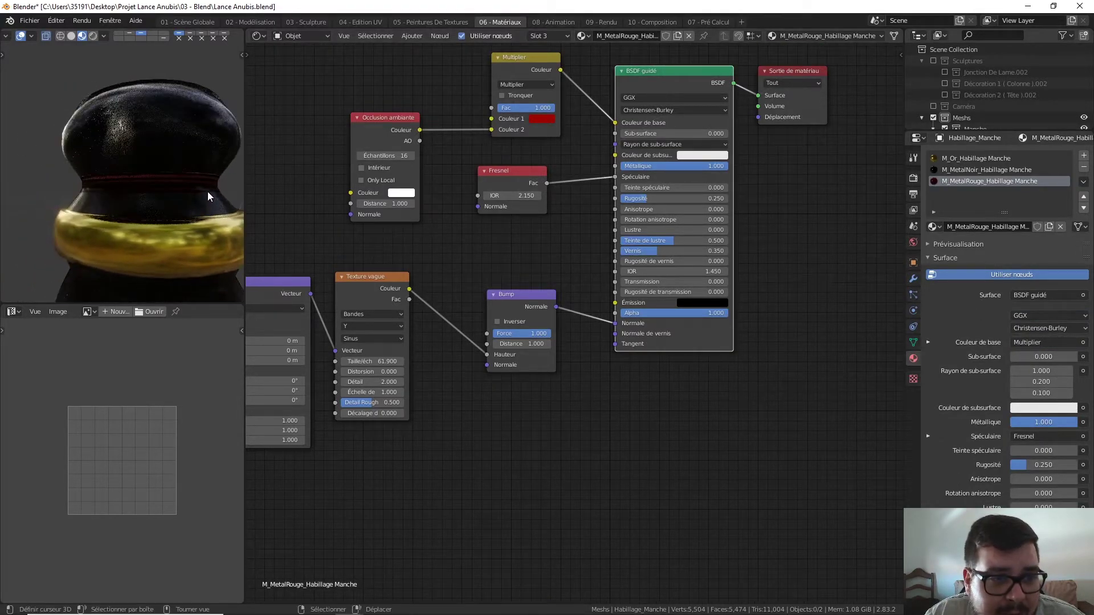
{"action": "scroll", "coordinate": [160, 204], "scroll_direction": "up", "scroll_amount": 3}
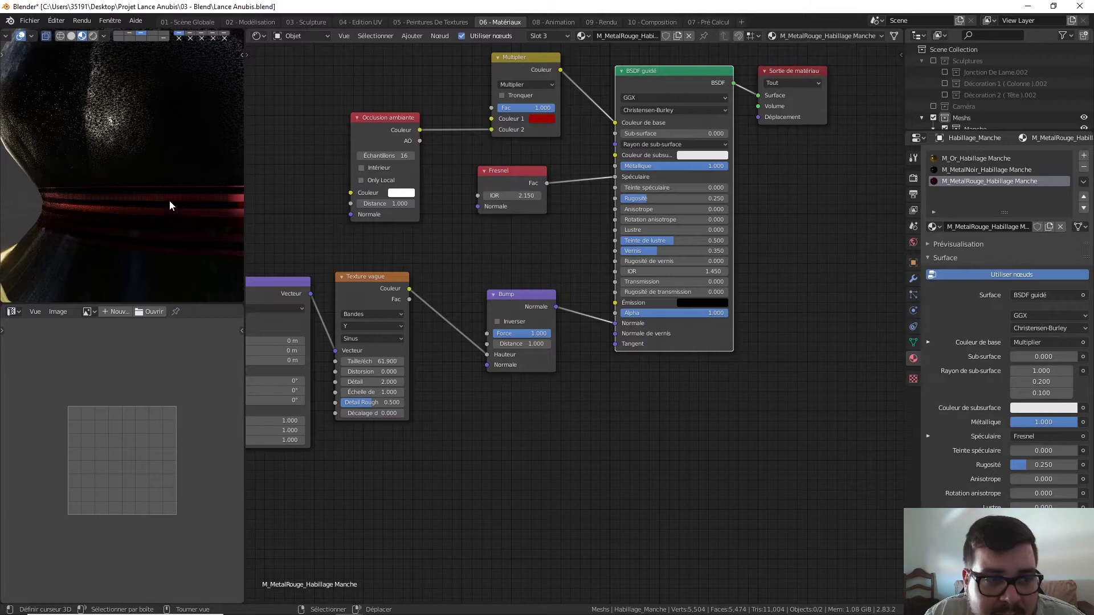
{"action": "scroll", "coordinate": [160, 199], "scroll_direction": "up", "scroll_amount": 2}
{"action": "scroll", "coordinate": [146, 197], "scroll_direction": "up", "scroll_amount": 2}
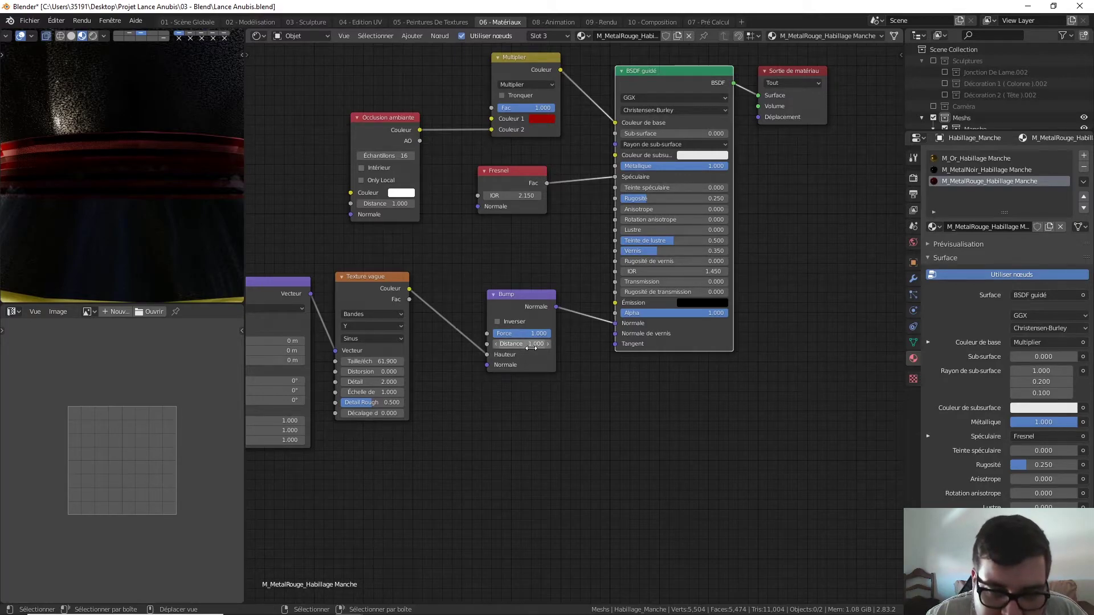
Set the Bump node's Distance to 0.1 and Force to 0.35
{"action": "left_click", "coordinate": [530, 344]}
{"action": "type", "text": "0.1"}
{"action": "key", "text": "Return"}
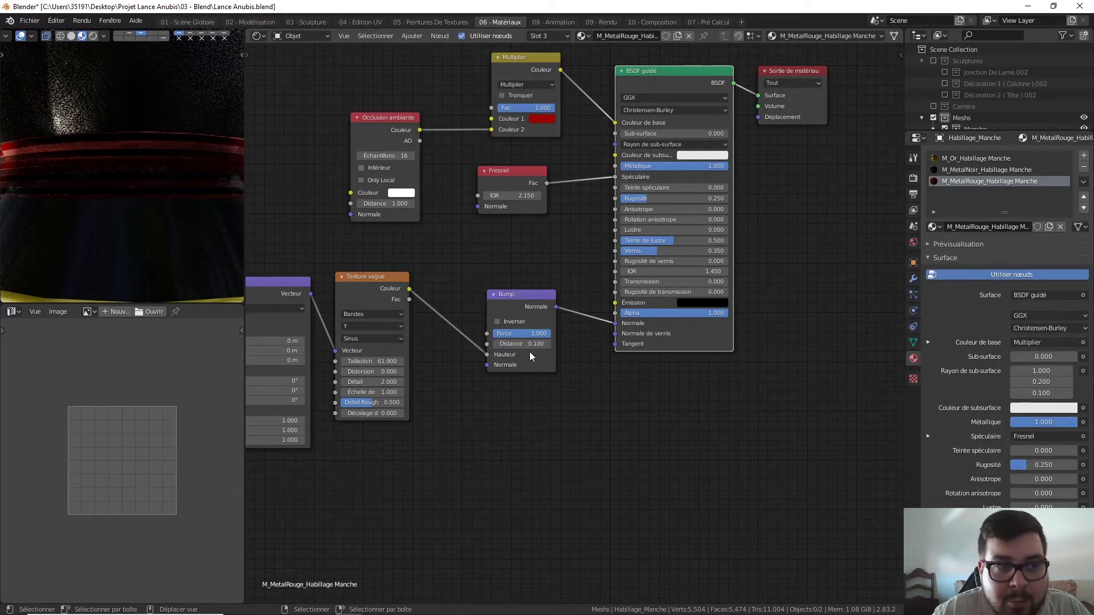
{"action": "left_click", "coordinate": [522, 333]}
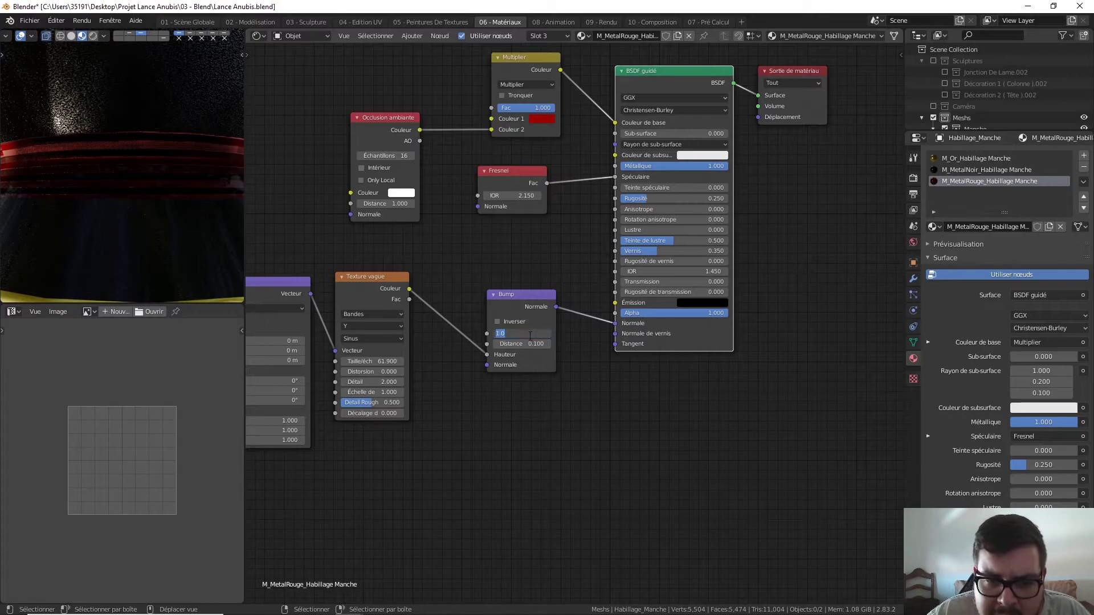
{"action": "type", "text": "0.35"}
{"action": "key", "text": "Return"}
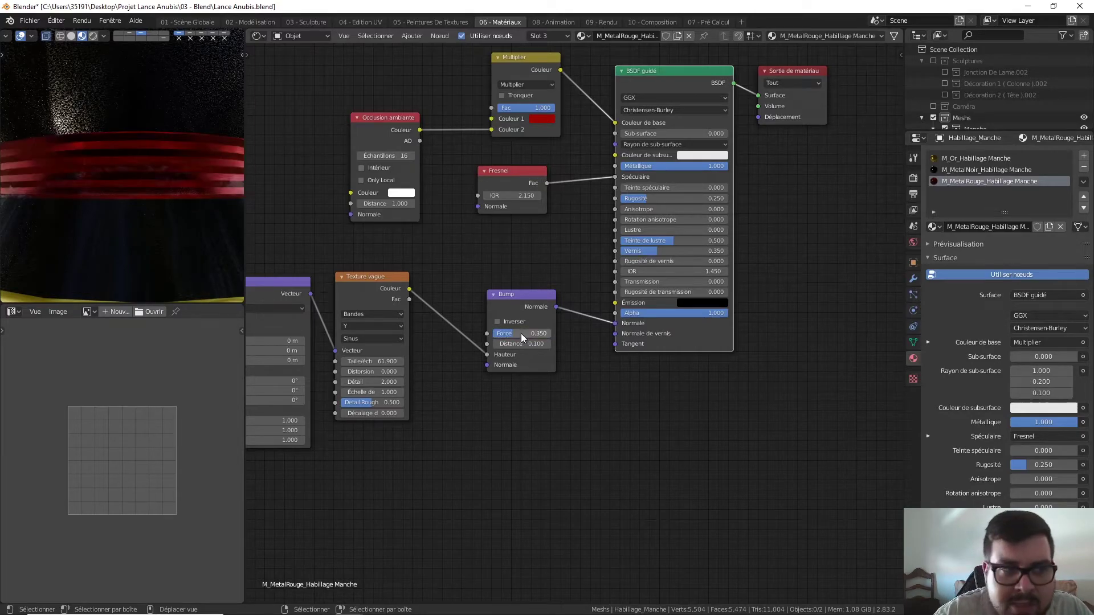
{"action": "scroll", "coordinate": [163, 183], "scroll_direction": "down", "scroll_amount": 4}
Orbit around the handle and raise bump Force to 1.0 for comparison
{"action": "middle_click_drag", "start_coordinate": [163, 184], "coordinate": [194, 190]}
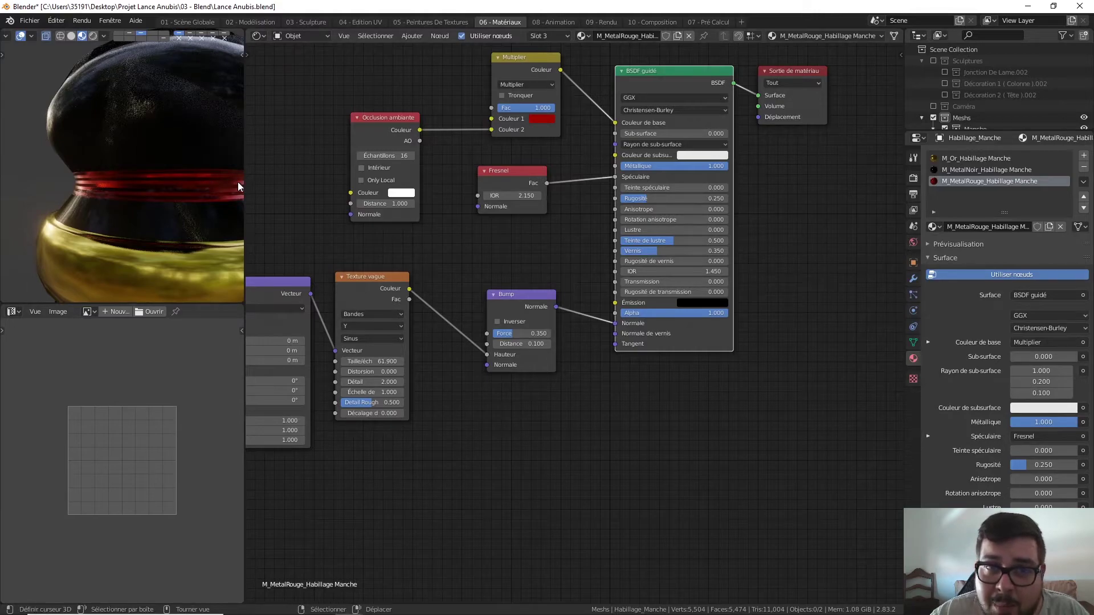
{"action": "mouse_move", "coordinate": [130, 183]}
{"action": "middle_mouse_down"}
{"action": "mouse_move", "coordinate": [111, 189]}
{"action": "mouse_move", "coordinate": [200, 196]}
{"action": "mouse_move", "coordinate": [120, 195]}
{"action": "middle_mouse_up"}
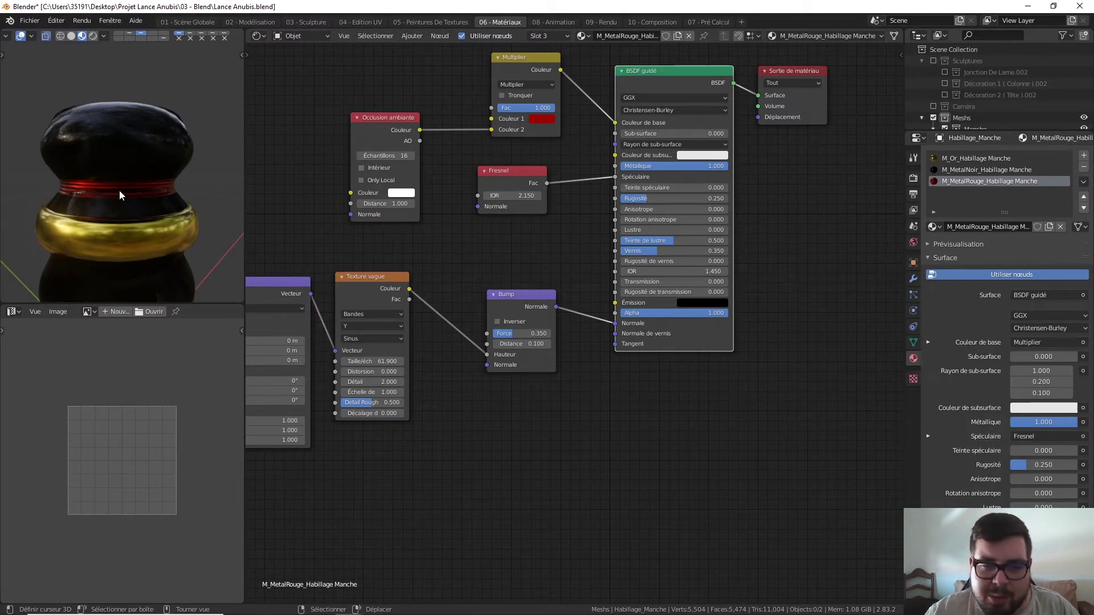
{"action": "left_click_drag", "start_coordinate": [532, 330], "coordinate": [570, 332]}
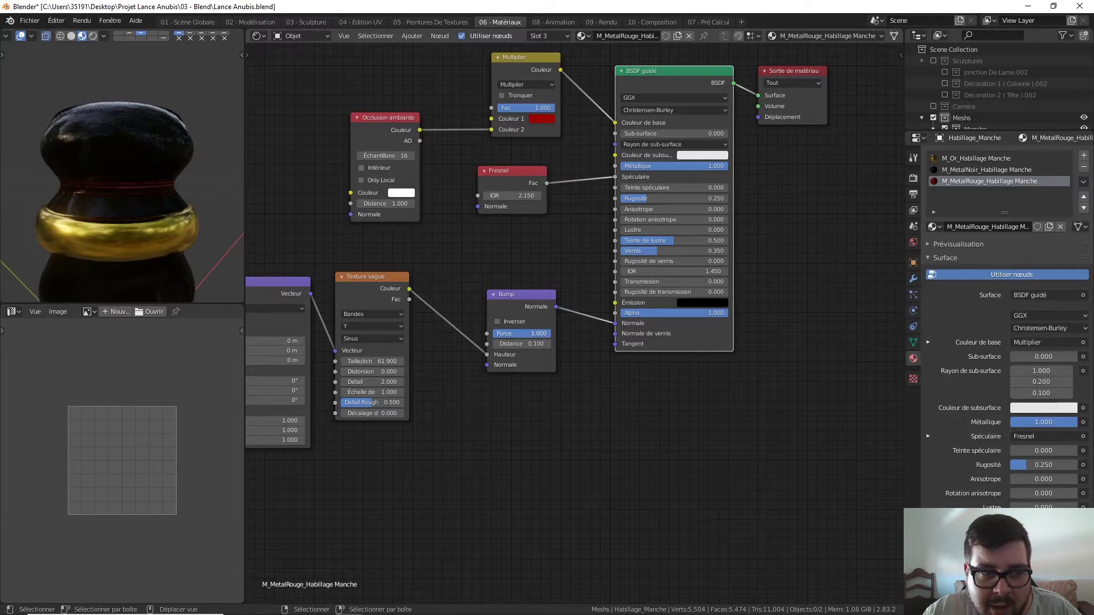
Return bump Force to 0.35 and inspect the ridged red band up close
{"action": "left_click", "coordinate": [533, 334]}
{"action": "type", "text": "0.3"}
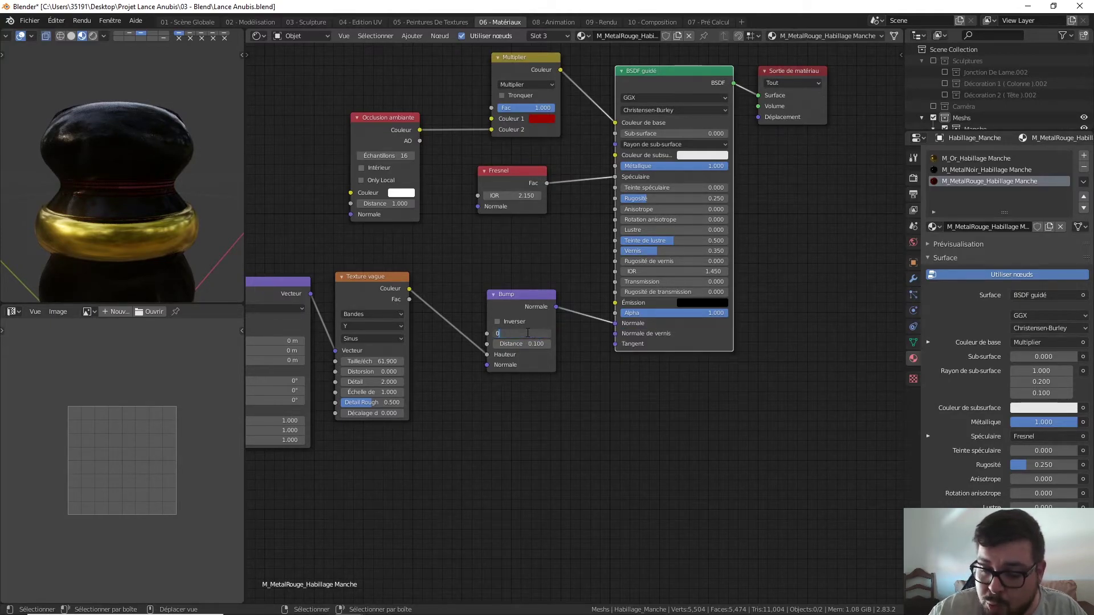
{"action": "type", "text": "5"}
{"action": "key", "text": "Return"}
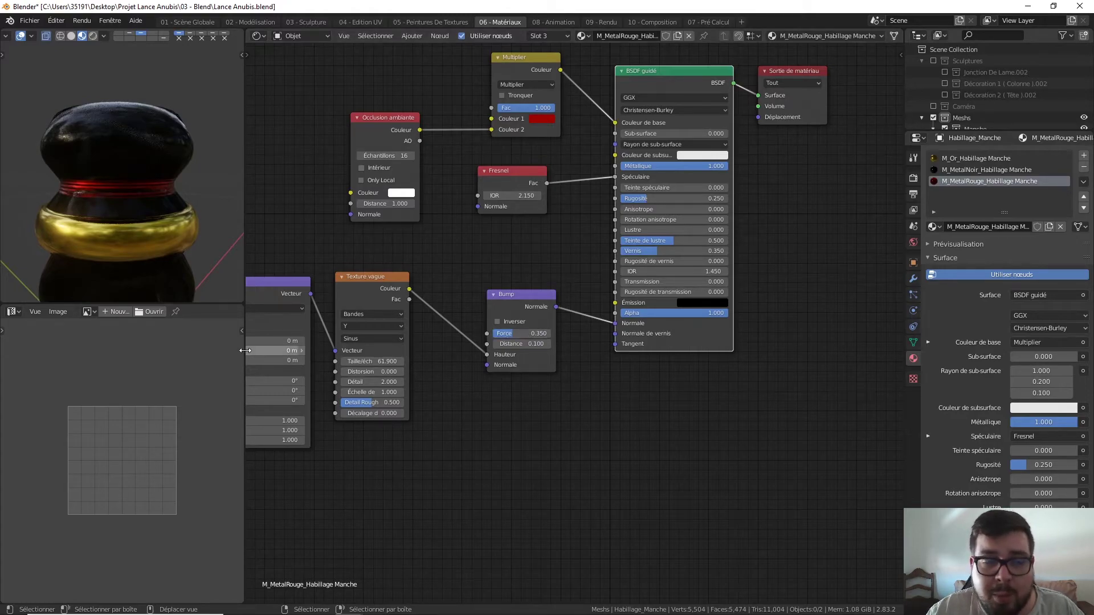
{"action": "scroll", "coordinate": [91, 258], "scroll_direction": "up", "scroll_amount": 5}
{"action": "mouse_move", "coordinate": [97, 253]}
{"action": "middle_mouse_down"}
{"action": "mouse_move", "coordinate": [144, 227]}
{"action": "mouse_move", "coordinate": [216, 235]}
{"action": "mouse_move", "coordinate": [6, 236]}
{"action": "mouse_move", "coordinate": [32, 235]}
{"action": "mouse_move", "coordinate": [105, 190]}
{"action": "middle_mouse_up"}
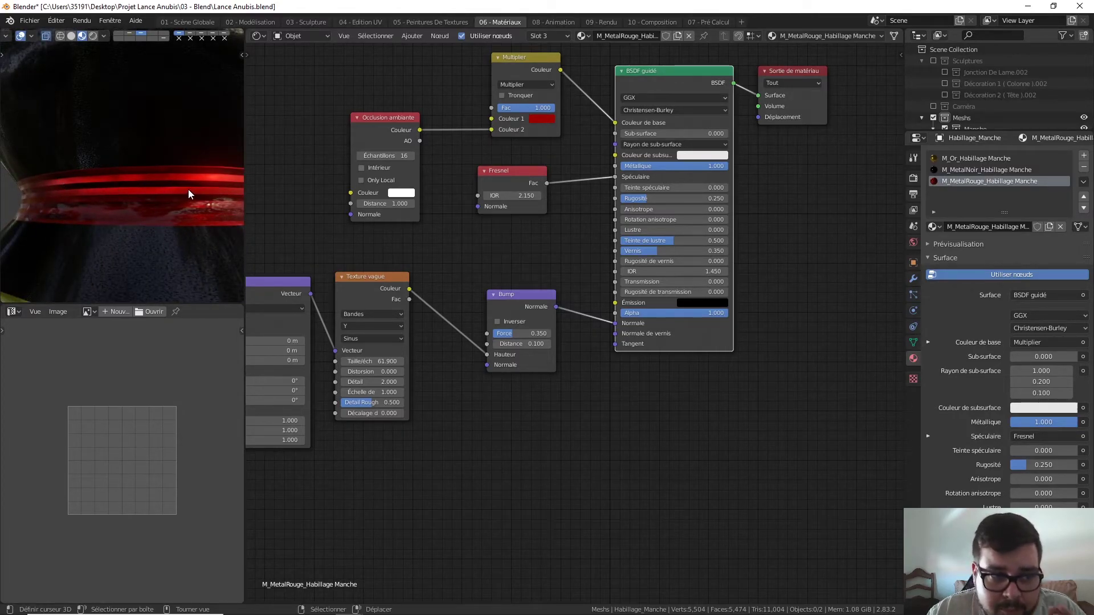
{"action": "middle_click_drag", "start_coordinate": [450, 343], "coordinate": [502, 323]}
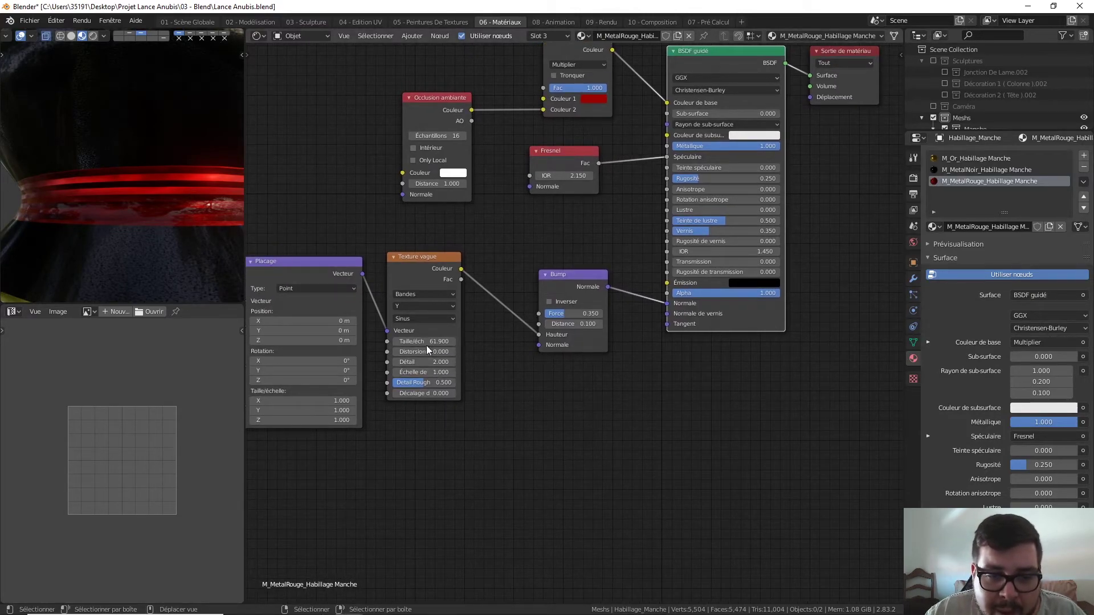
Raise the wave texture's Detail to 16 and preview the wave texture alone on the band
{"action": "mouse_move", "coordinate": [423, 362]}
{"action": "left_click_drag", "start_coordinate": [417, 363], "coordinate": [455, 363]}
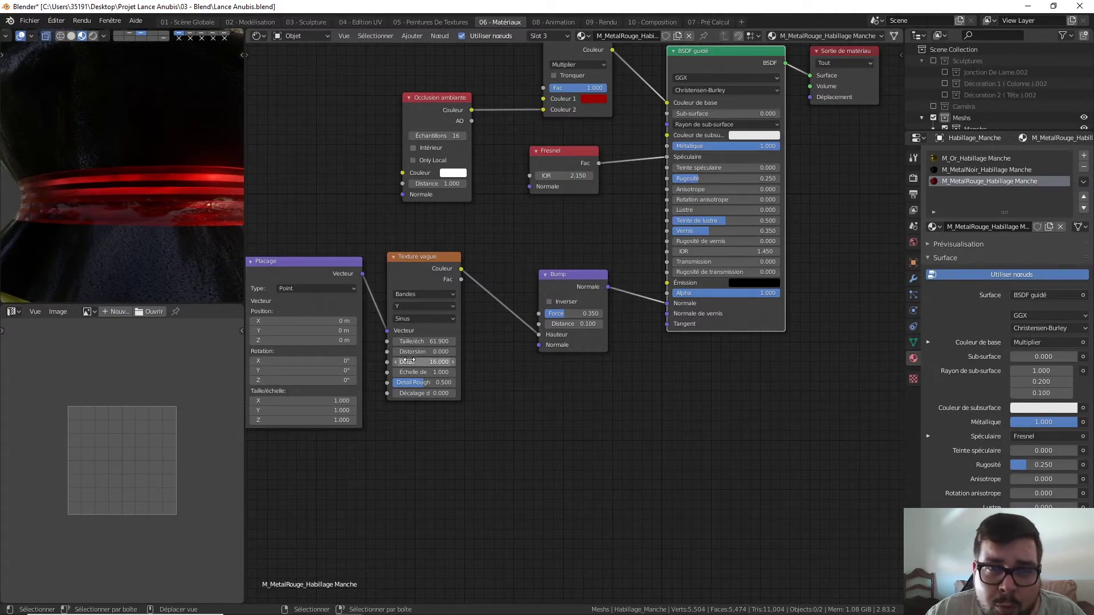
{"action": "left_click_drag", "start_coordinate": [461, 368], "coordinate": [496, 367]}
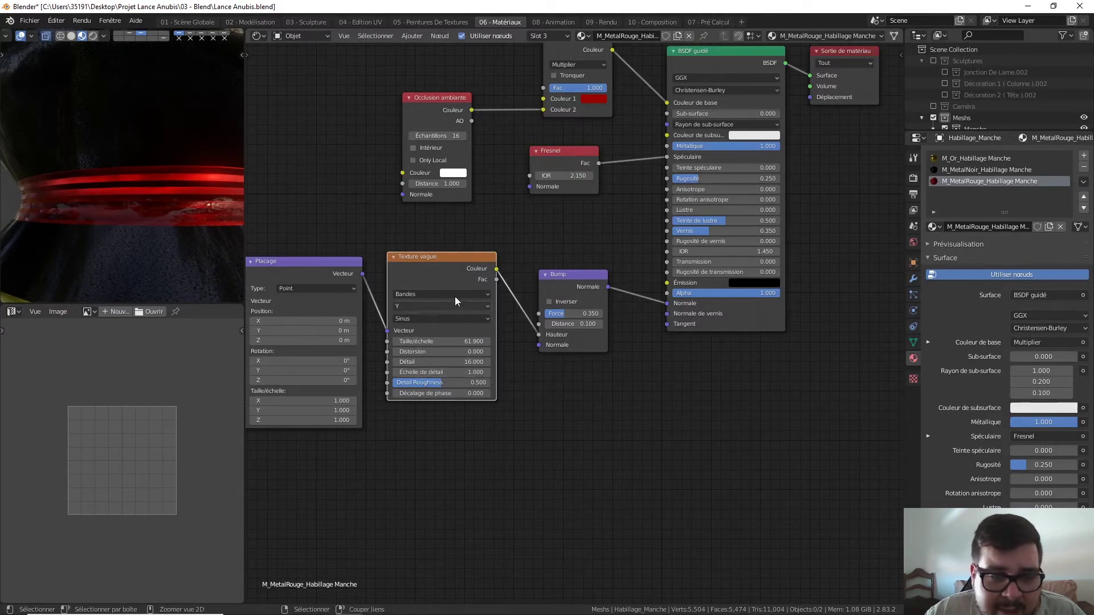
{"action": "left_click", "coordinate": [460, 259], "text": "ctrl+shift"}
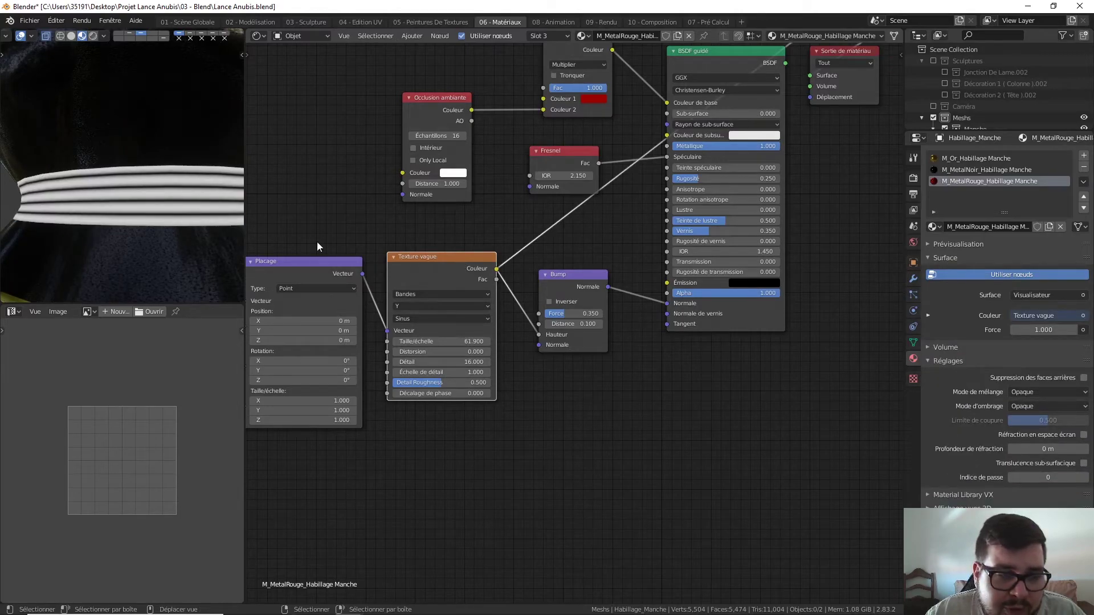
{"action": "mouse_move", "coordinate": [189, 217]}
{"action": "middle_mouse_down", "text": "ctrl"}
{"action": "mouse_move", "coordinate": [197, 187]}
{"action": "mouse_move", "coordinate": [199, 201]}
{"action": "middle_mouse_up", "text": "ctrl"}
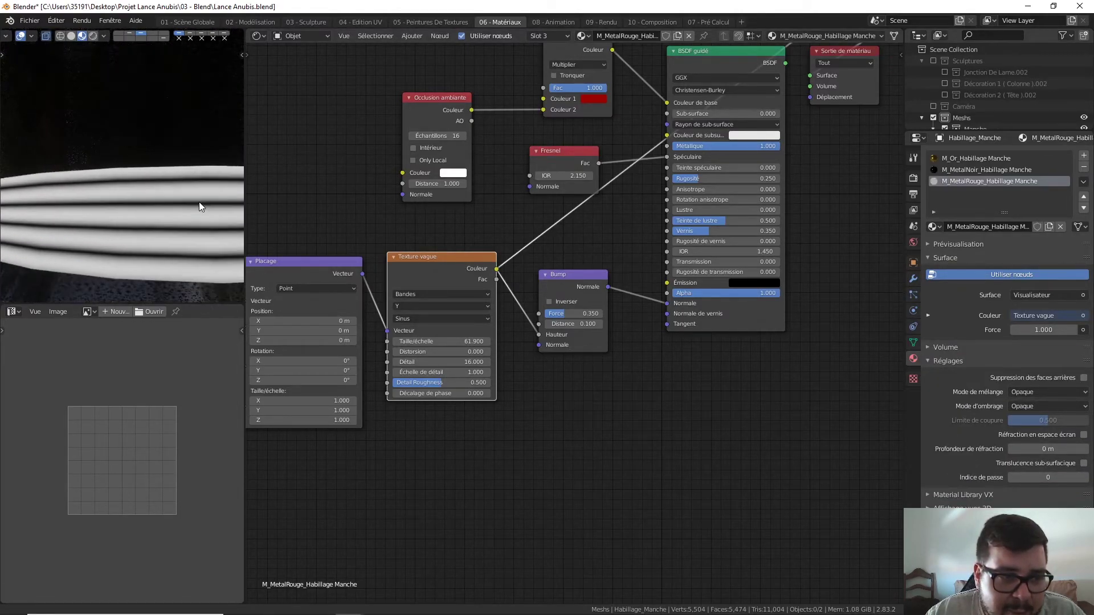
Try other wave Detail Scale and Roughness values, then restore them to 1.0 and 0.5
{"action": "left_click_drag", "start_coordinate": [428, 372], "coordinate": [467, 372]}
{"action": "left_click", "coordinate": [420, 372]}
{"action": "type", "text": "1"}
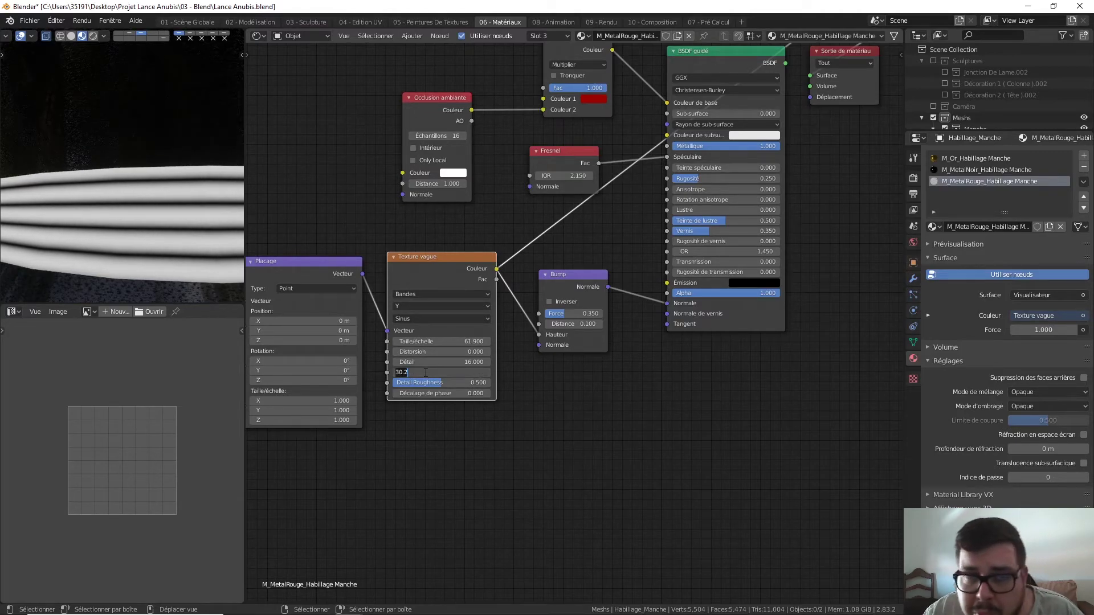
{"action": "key", "text": "Return"}
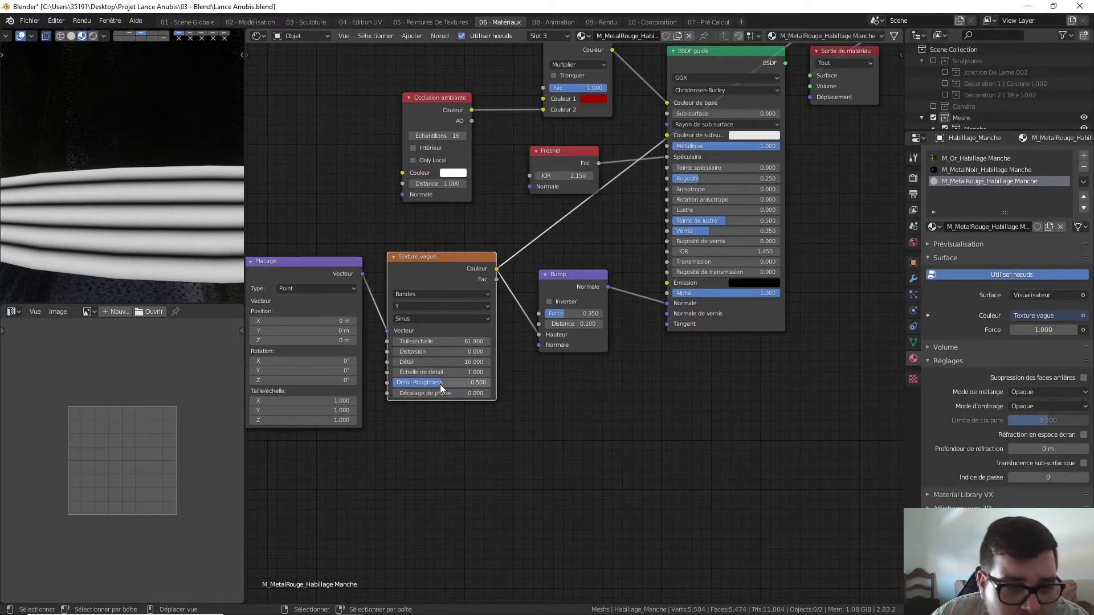
{"action": "left_click_drag", "start_coordinate": [440, 384], "coordinate": [473, 384]}
{"action": "left_click", "coordinate": [440, 382]}
{"action": "type", "text": "0"}
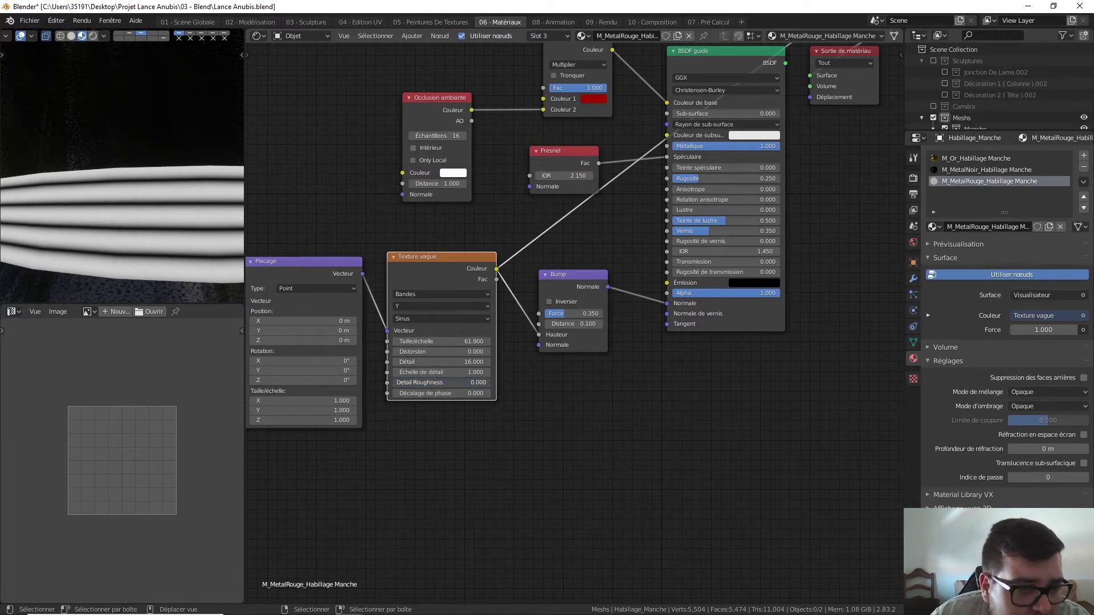
{"action": "type", "text": ".5"}
{"action": "key", "text": "Return"}
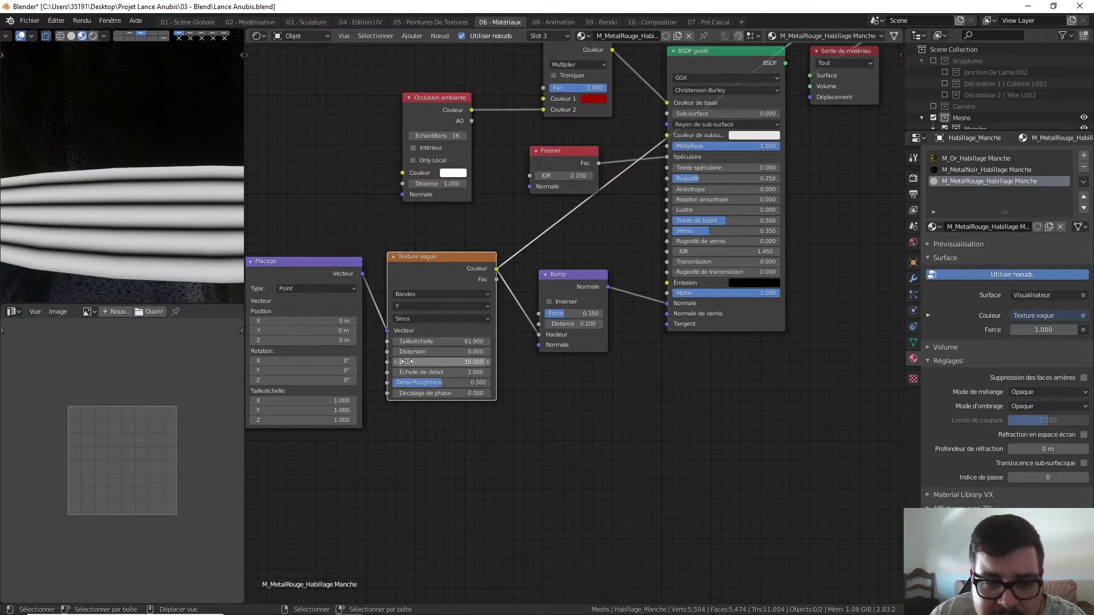
Try a wave phase offset, return it to 0.0, and start entering the wave scale
{"action": "mouse_move", "coordinate": [433, 393]}
{"action": "left_mouse_down"}
{"action": "mouse_move", "coordinate": [456, 393]}
{"action": "mouse_move", "coordinate": [399, 393]}
{"action": "mouse_move", "coordinate": [433, 393]}
{"action": "left_mouse_up"}
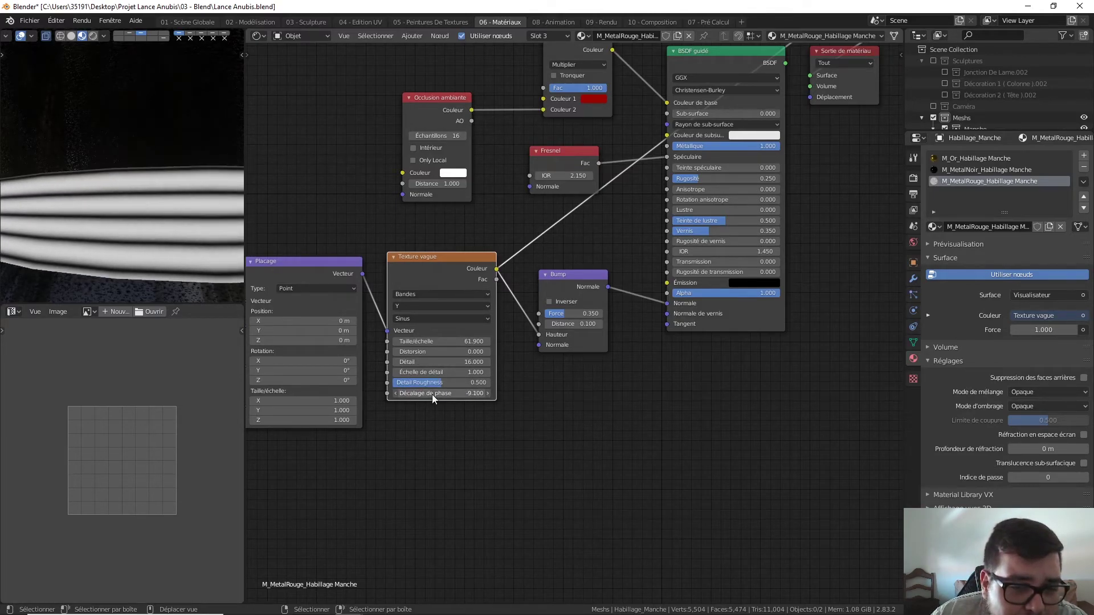
{"action": "left_click", "coordinate": [433, 393]}
{"action": "key", "text": "Return"}
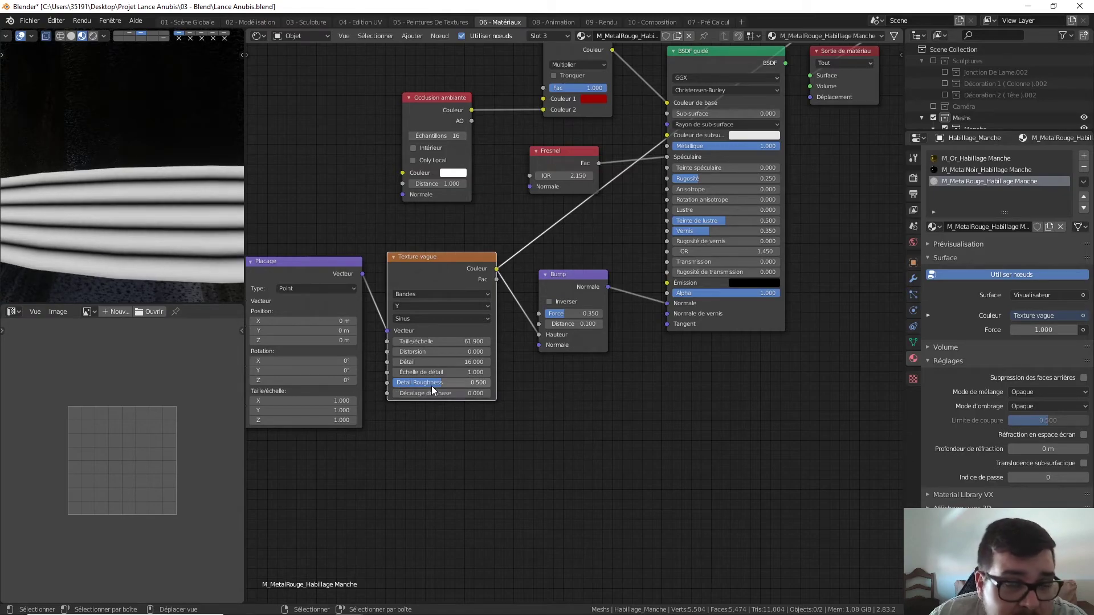
{"action": "left_click", "coordinate": [444, 340]}
Set the wave scale to 65, then nudge it to 64.7
{"action": "type", "text": "65"}
{"action": "key", "text": "Return"}
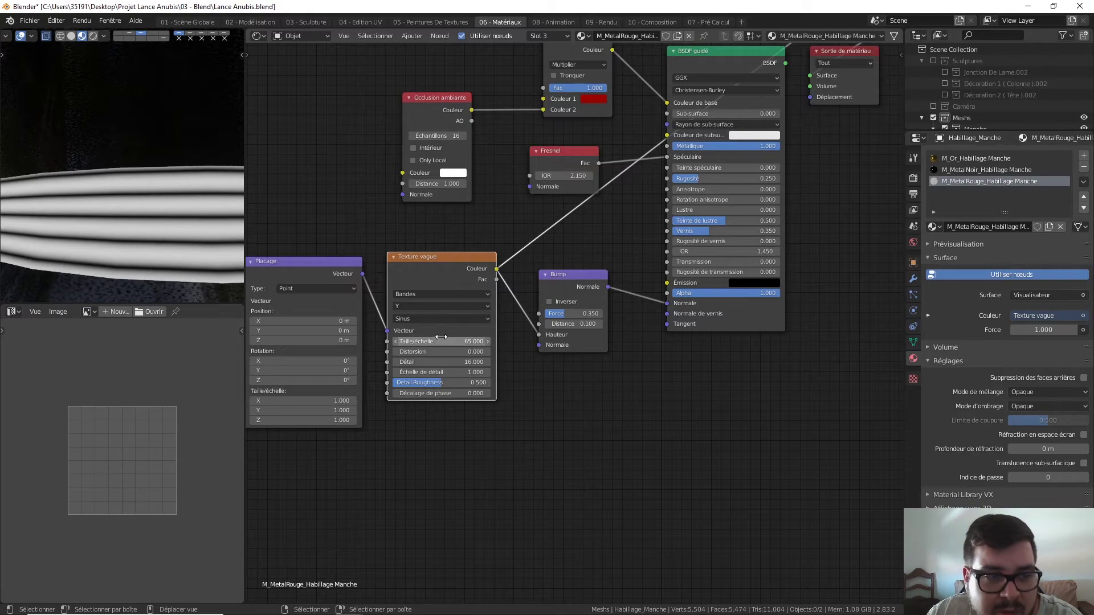
{"action": "left_click", "coordinate": [487, 340]}
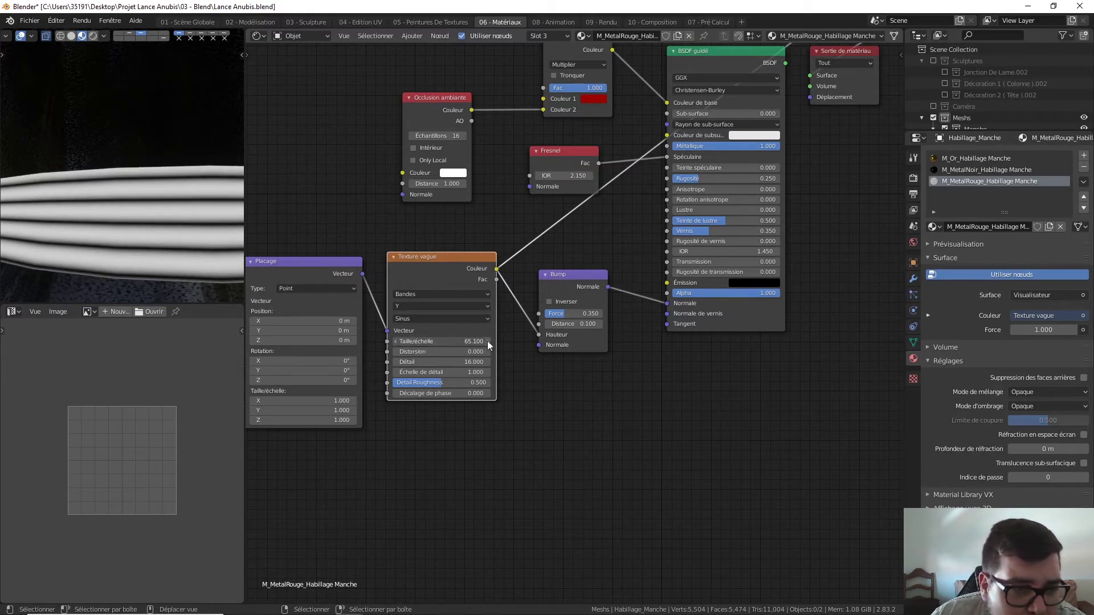
{"action": "left_click", "coordinate": [394, 341]}
{"action": "left_click", "coordinate": [393, 341]}
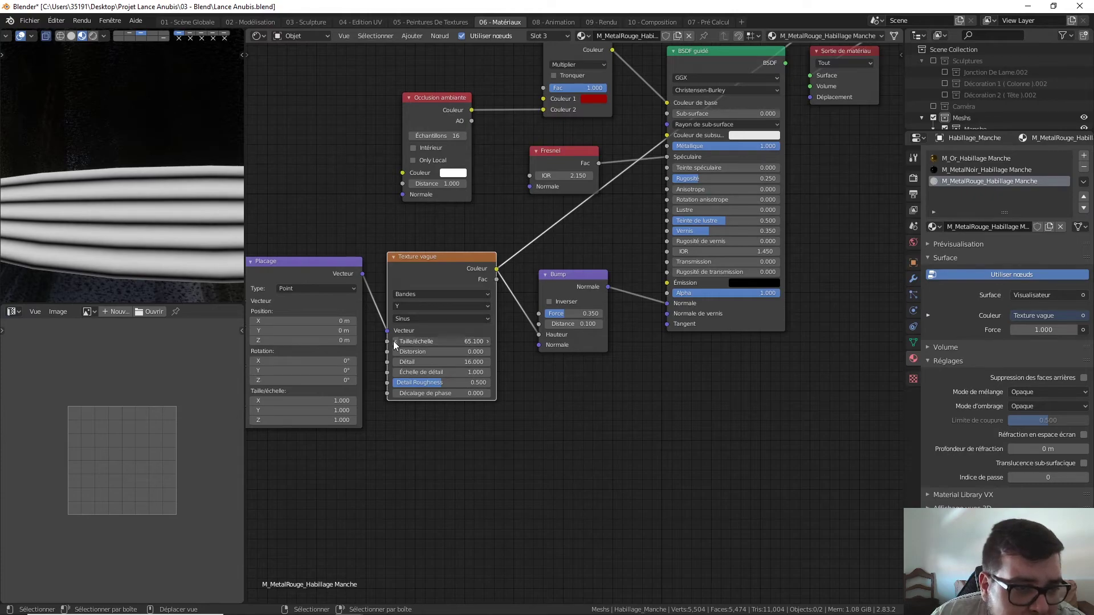
{"action": "left_click", "coordinate": [393, 340]}
{"action": "left_click", "coordinate": [393, 341]}
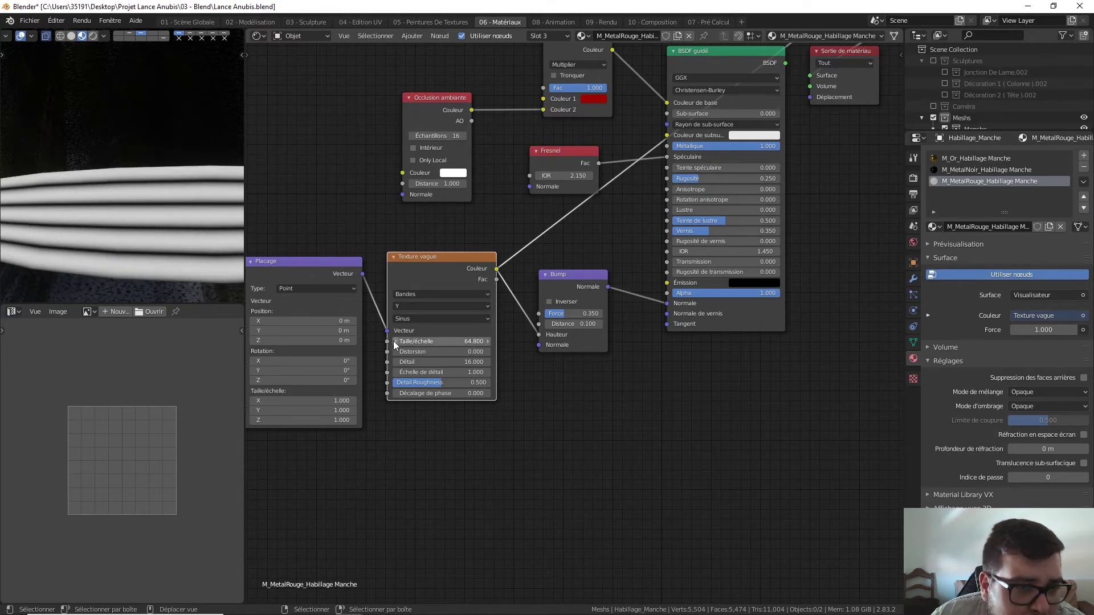
{"action": "left_click", "coordinate": [393, 341]}
{"action": "left_click", "coordinate": [393, 340]}
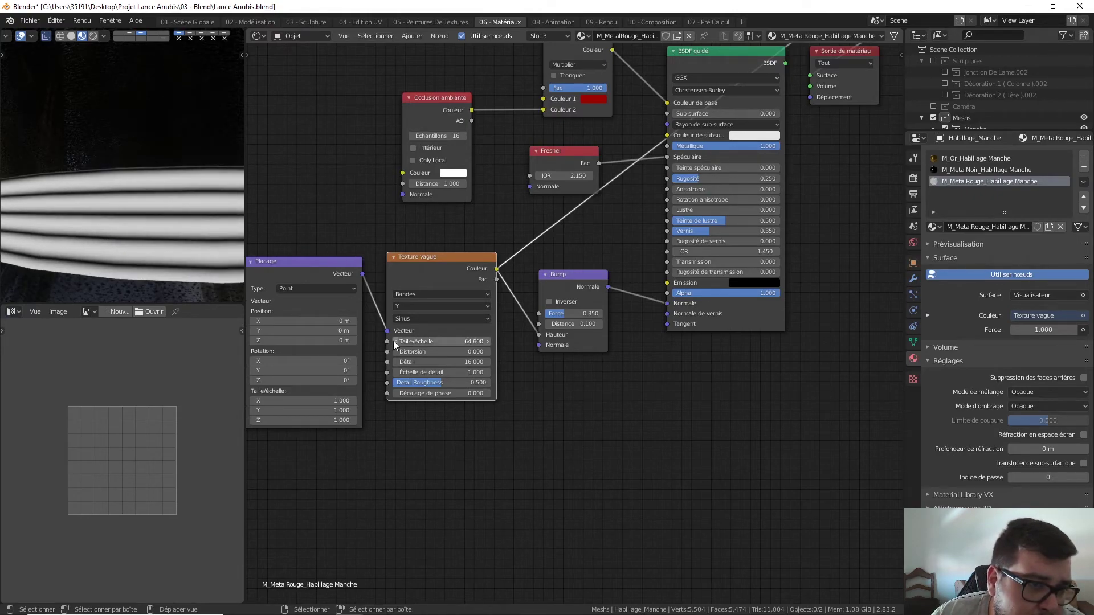
{"action": "left_click", "coordinate": [487, 341]}
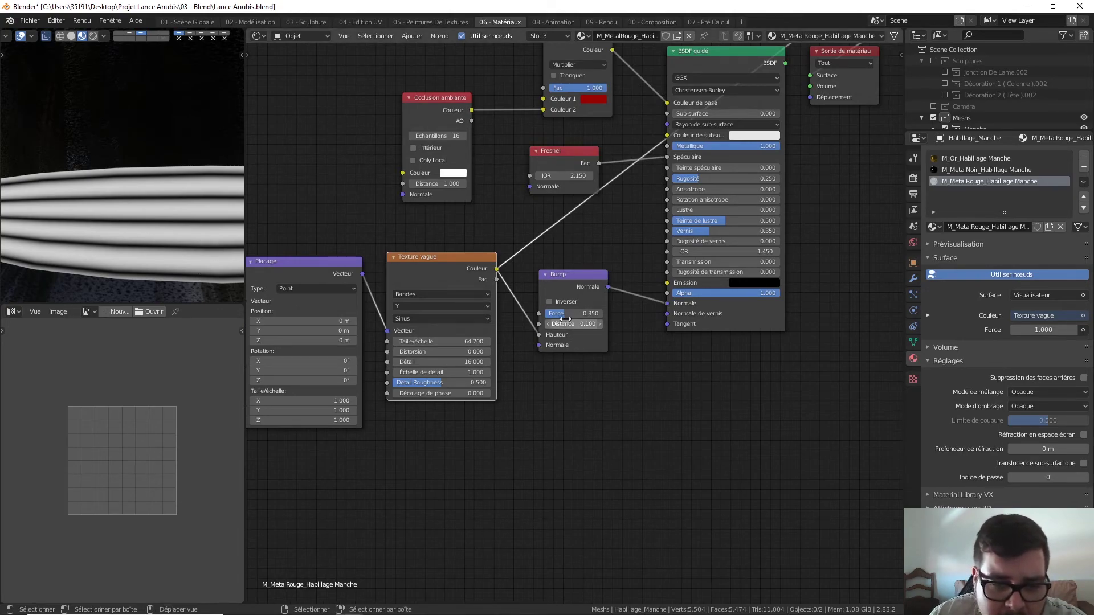
Try distortion 1.7 but keep it at 0, and restore the full BSDF shader output
{"action": "mouse_move", "coordinate": [439, 351]}
{"action": "left_mouse_down"}
{"action": "mouse_move", "coordinate": [478, 351]}
{"action": "mouse_move", "coordinate": [438, 352]}
{"action": "left_mouse_up"}
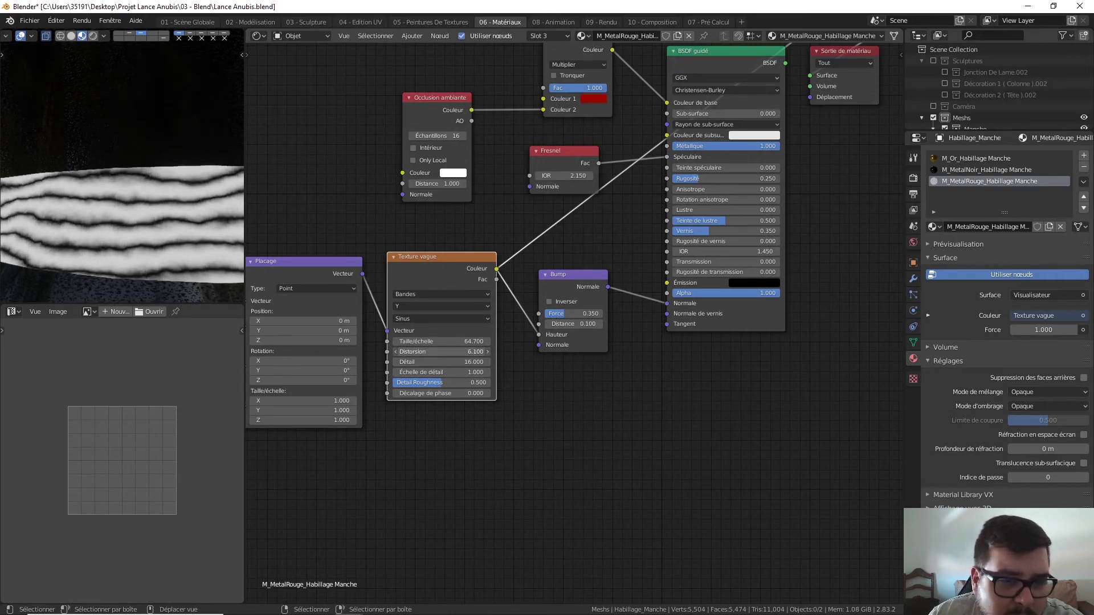
{"action": "left_click", "coordinate": [439, 351]}
{"action": "type", "text": "1.7"}
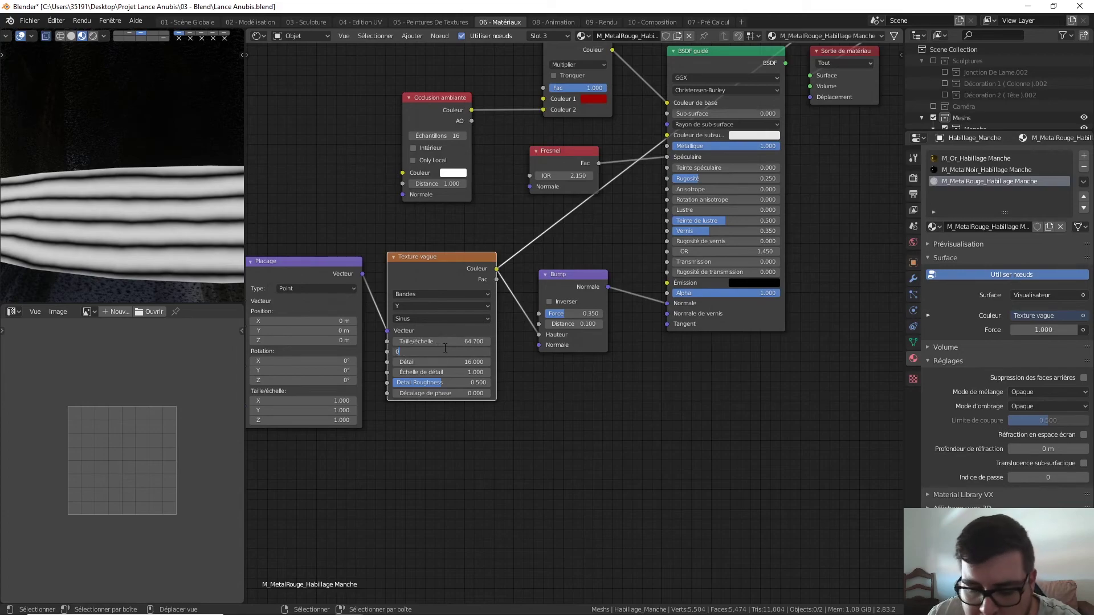
{"action": "key", "text": "Escape"}
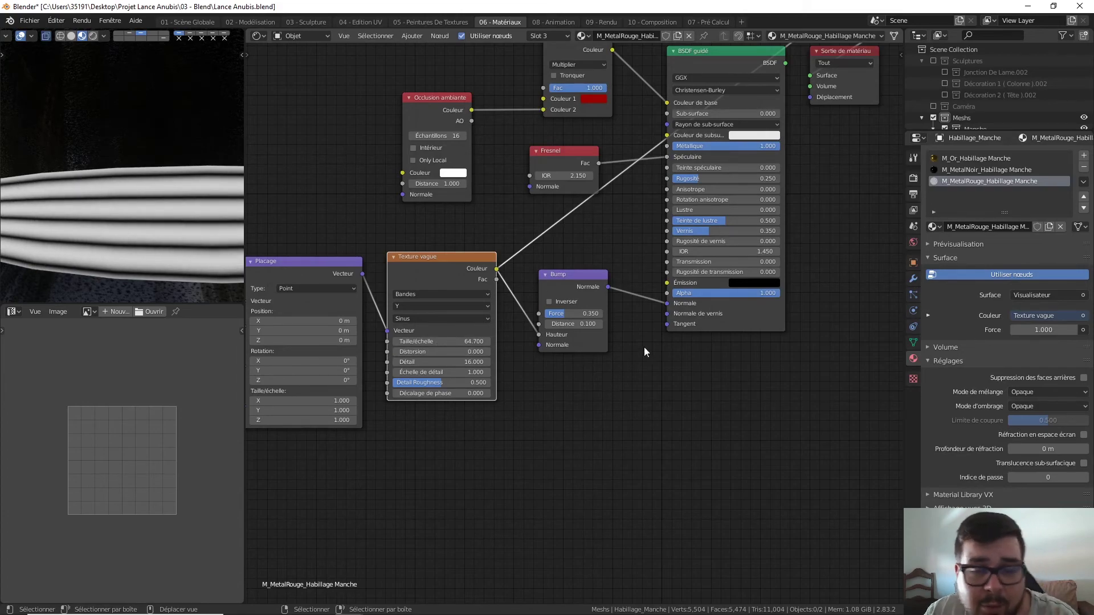
{"action": "left_click", "coordinate": [753, 50], "text": "ctrl+shift"}
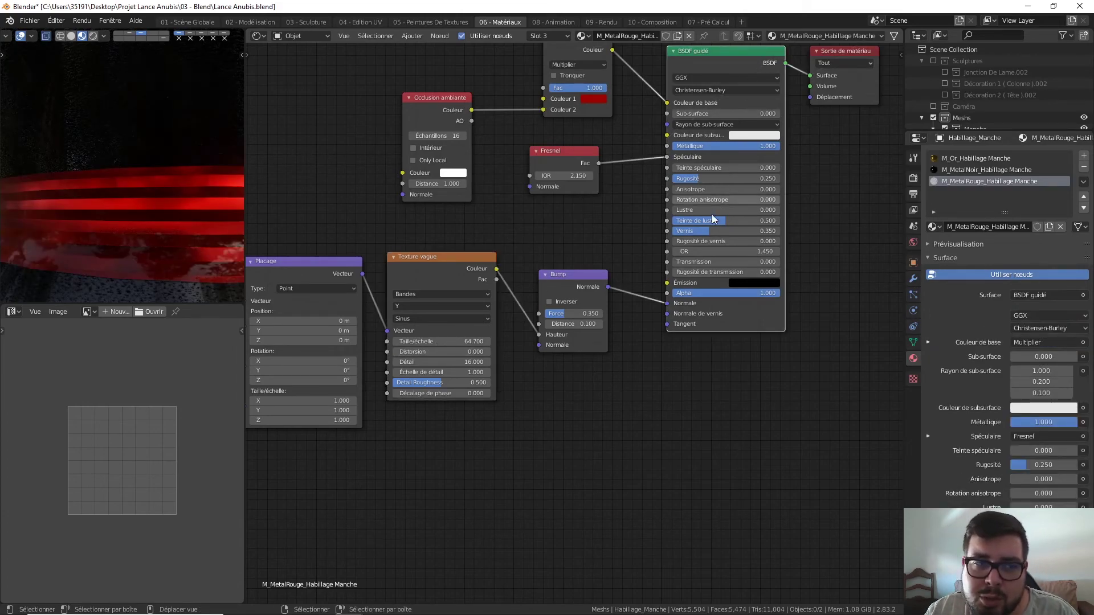
Connect the Bump node's Normal output to the Ambient Occlusion node's Normal input
{"action": "scroll", "coordinate": [665, 235], "scroll_direction": "down", "scroll_amount": 1}
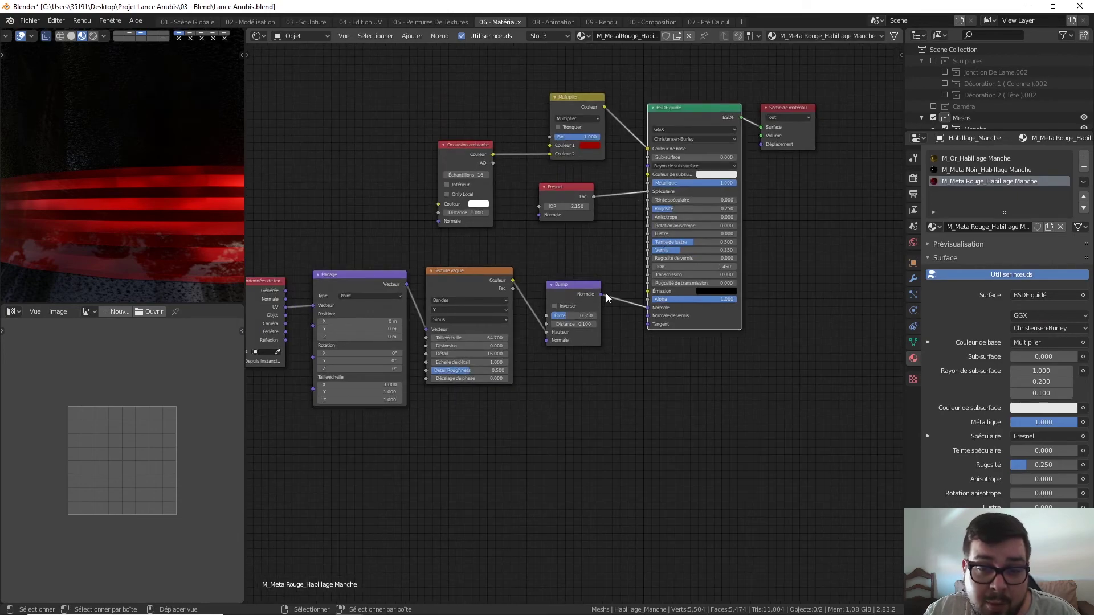
{"action": "mouse_move", "coordinate": [599, 295]}
{"action": "left_mouse_down"}
{"action": "mouse_move", "coordinate": [566, 222]}
{"action": "mouse_move", "coordinate": [540, 217]}
{"action": "left_mouse_up"}
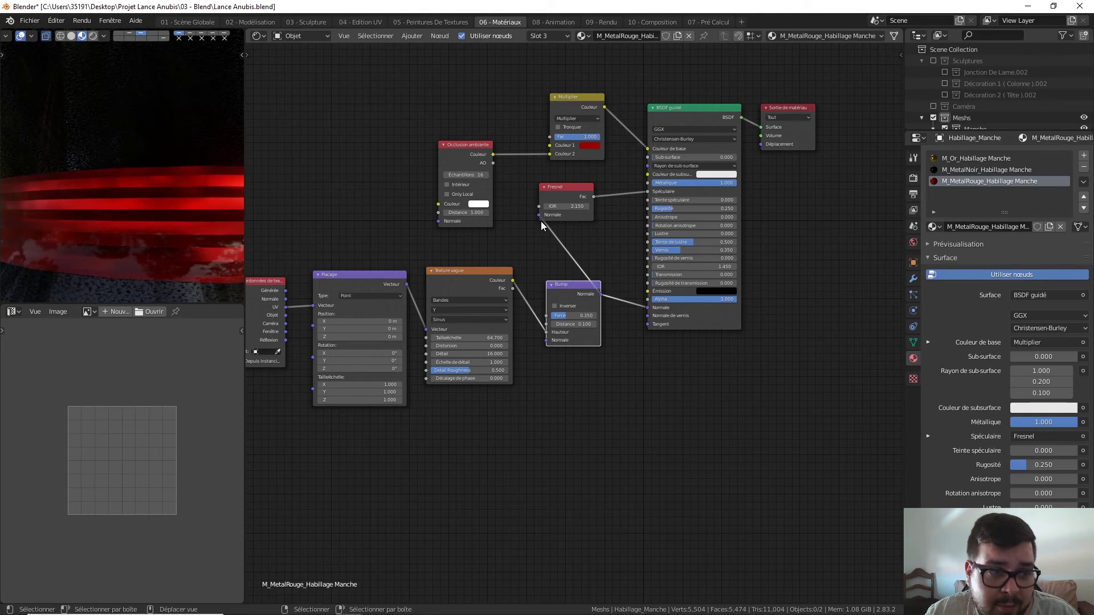
{"action": "scroll", "coordinate": [552, 244], "scroll_direction": "down", "scroll_amount": 1}
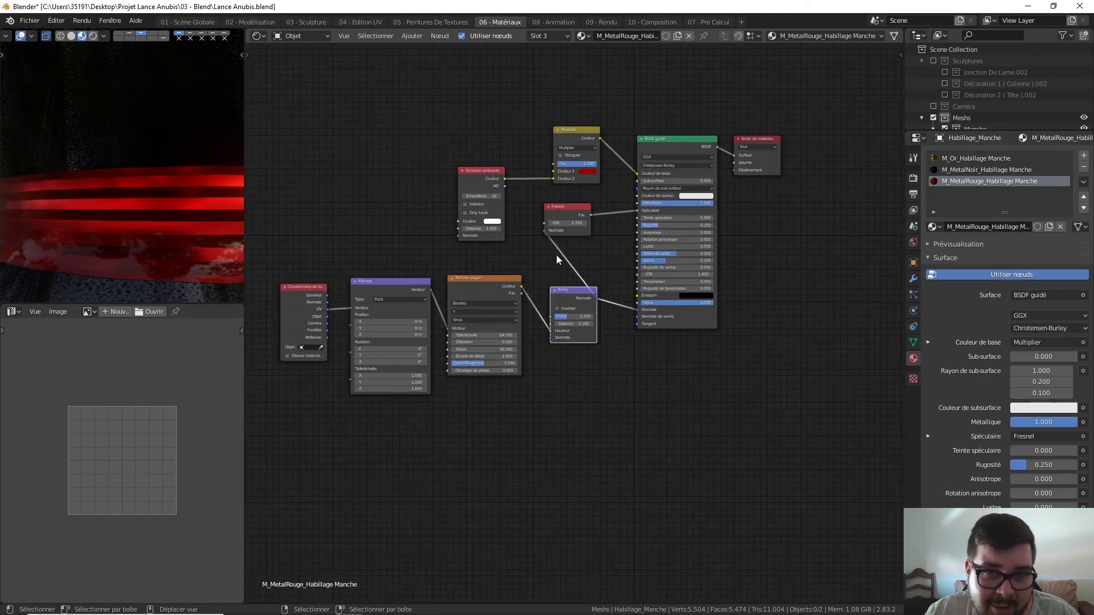
{"action": "left_click_drag", "start_coordinate": [595, 298], "coordinate": [459, 236]}
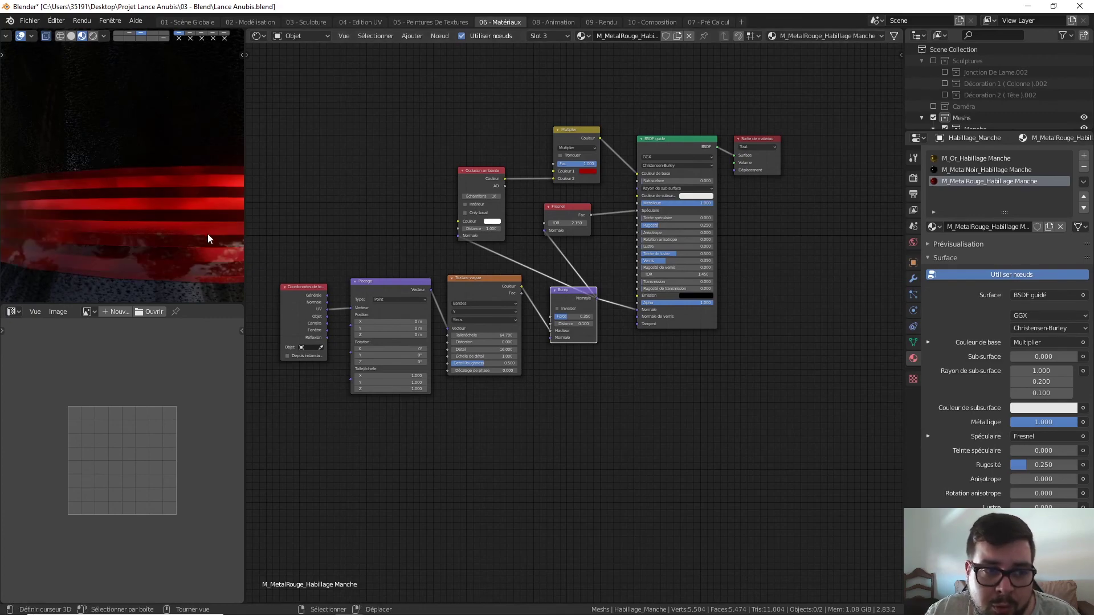
Zoom out and orbit to see the red bands along the whole spear handle
{"action": "scroll", "coordinate": [189, 204], "scroll_direction": "down", "scroll_amount": 5}
{"action": "mouse_move", "coordinate": [192, 206]}
{"action": "middle_mouse_down"}
{"action": "mouse_move", "coordinate": [138, 225]}
{"action": "mouse_move", "coordinate": [117, 218]}
{"action": "mouse_move", "coordinate": [159, 218]}
{"action": "mouse_move", "coordinate": [9, 197]}
{"action": "mouse_move", "coordinate": [209, 208]}
{"action": "mouse_move", "coordinate": [136, 185]}
{"action": "mouse_move", "coordinate": [192, 204]}
{"action": "mouse_move", "coordinate": [66, 213]}
{"action": "mouse_move", "coordinate": [163, 212]}
{"action": "mouse_move", "coordinate": [180, 200]}
{"action": "middle_mouse_up"}
{"action": "scroll", "coordinate": [173, 213], "scroll_direction": "down", "scroll_amount": 3}
{"action": "scroll", "coordinate": [174, 216], "scroll_direction": "down", "scroll_amount": 2}
{"action": "middle_click_drag", "start_coordinate": [175, 266], "coordinate": [171, 239]}
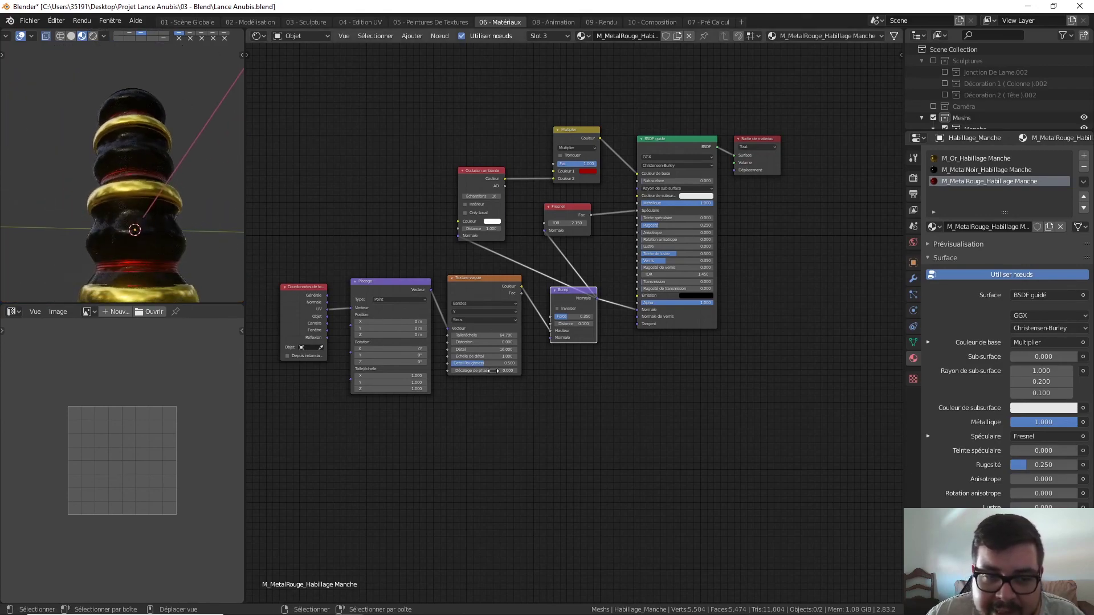
{"action": "middle_click_drag", "start_coordinate": [170, 162], "coordinate": [147, 232]}
{"action": "scroll", "coordinate": [158, 126], "scroll_direction": "up", "scroll_amount": 3}
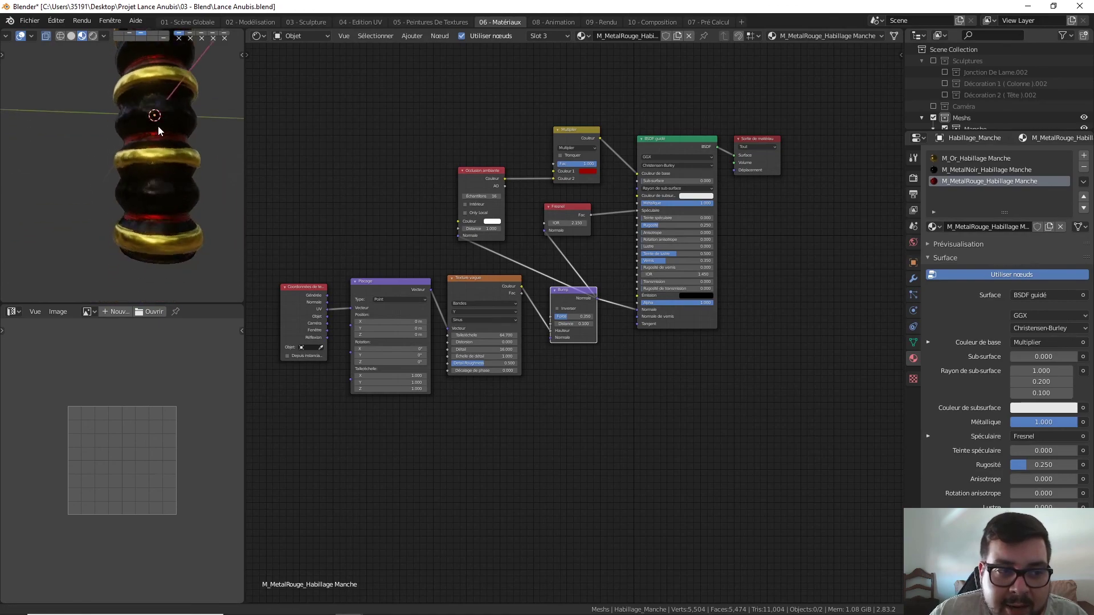